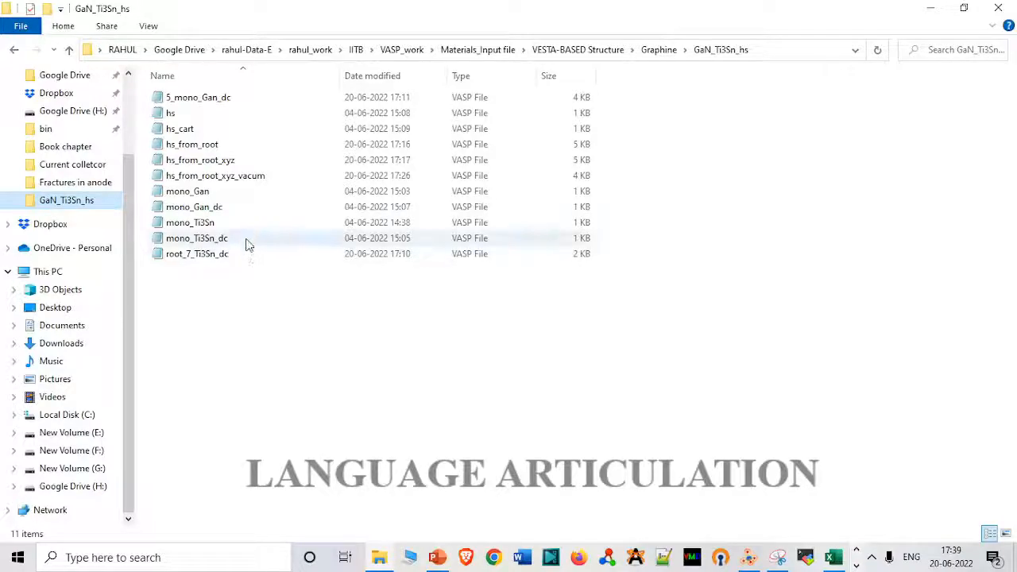
Open the mono_Gan_dc file in VESTA and check the lattice parameters of its unit cell.
left_click(249, 209)
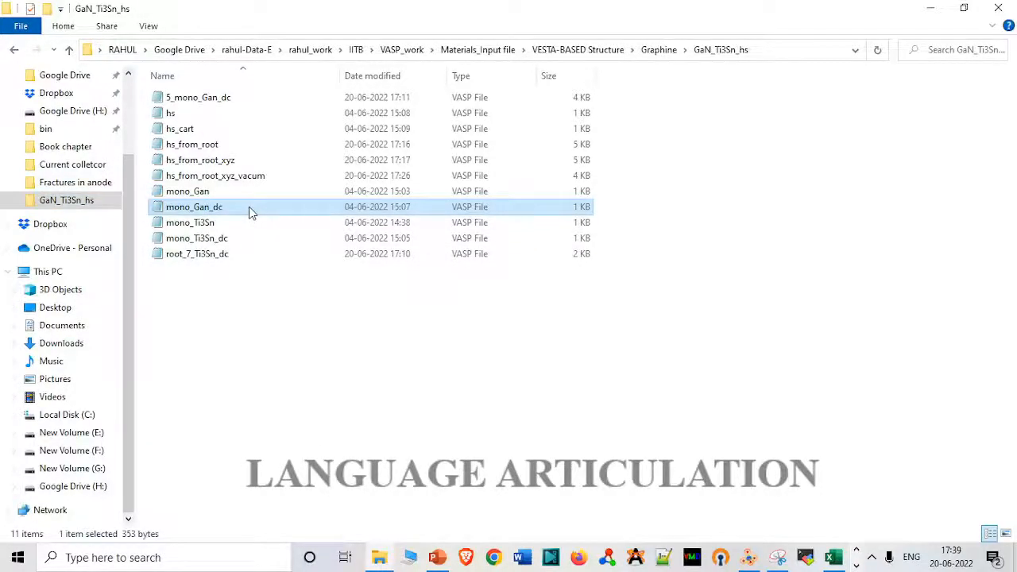
left_click_drag(248, 210, 706, 338)
left_click_drag(641, 299, 636, 143)
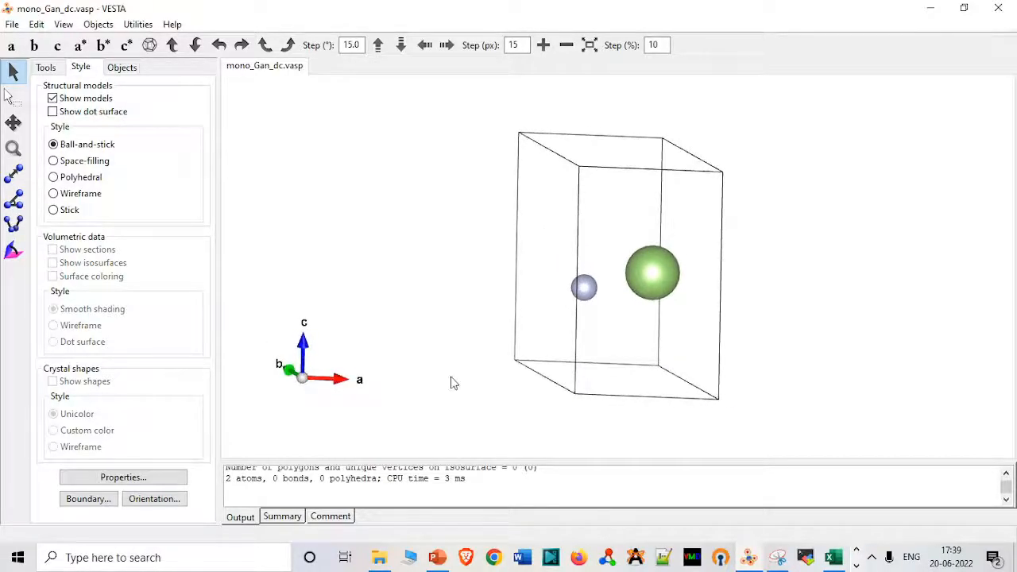
scroll(384, 477, "up", 10)
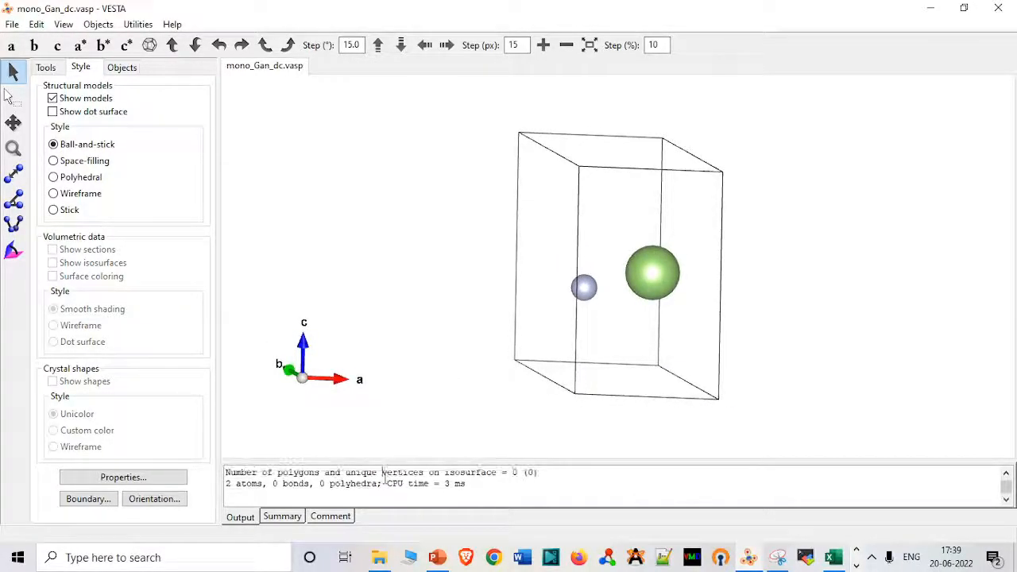
scroll(384, 477, "up", 3)
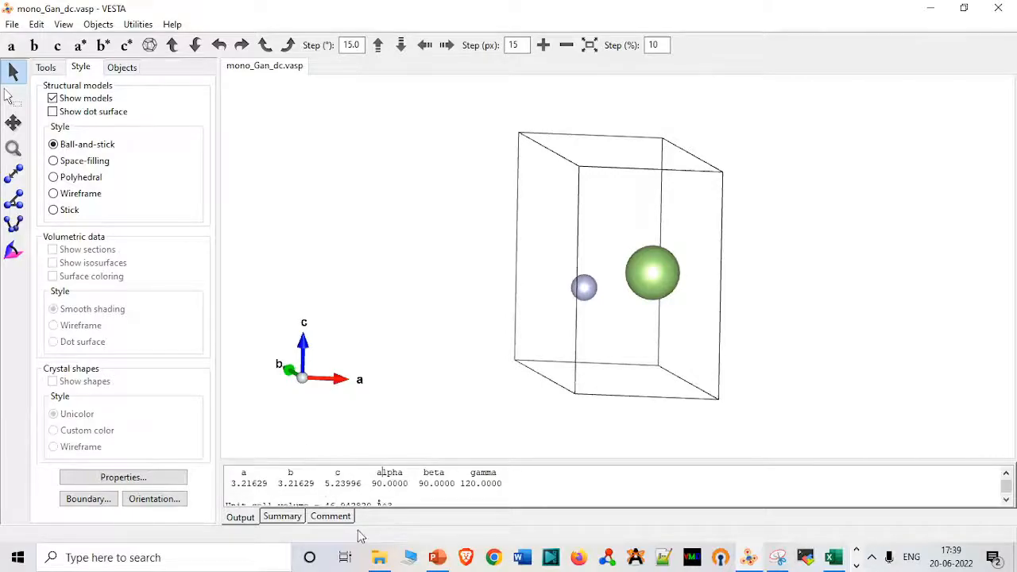
Open the mono_Ti3Sn file in VESTA alongside the GaN structure and check its lattice parameters.
left_click(379, 557)
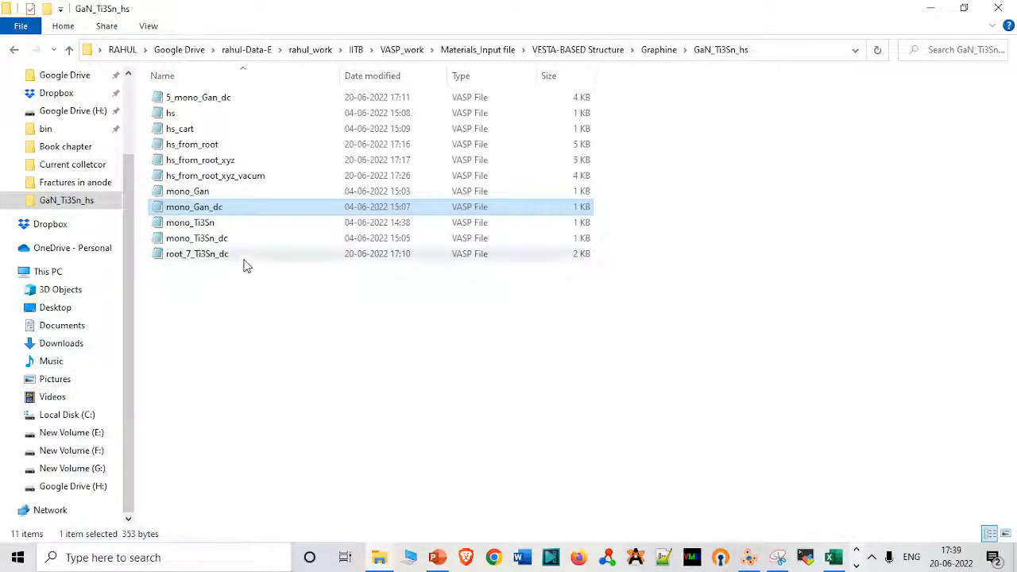
left_click(240, 227)
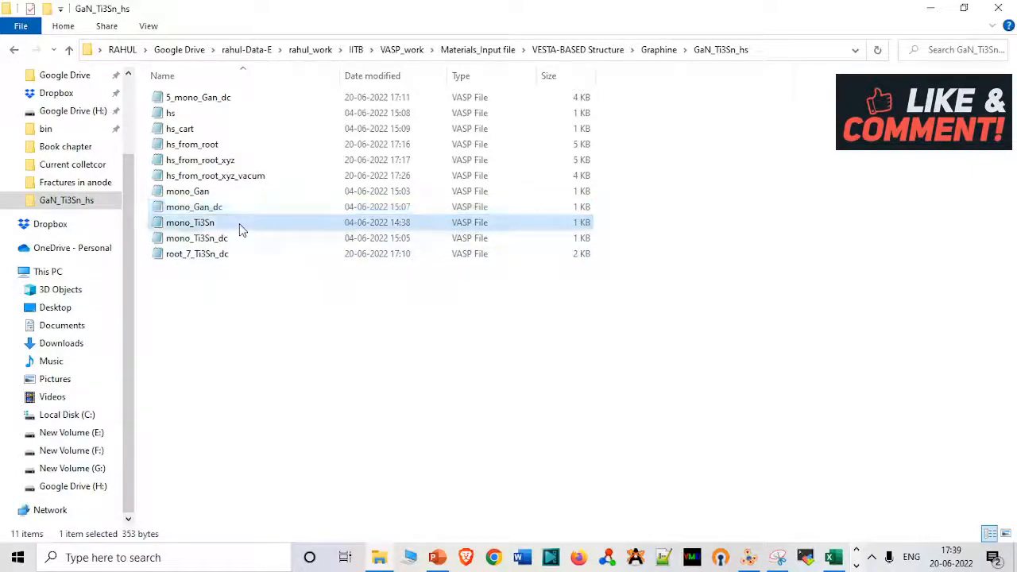
left_click_drag(241, 227, 766, 389)
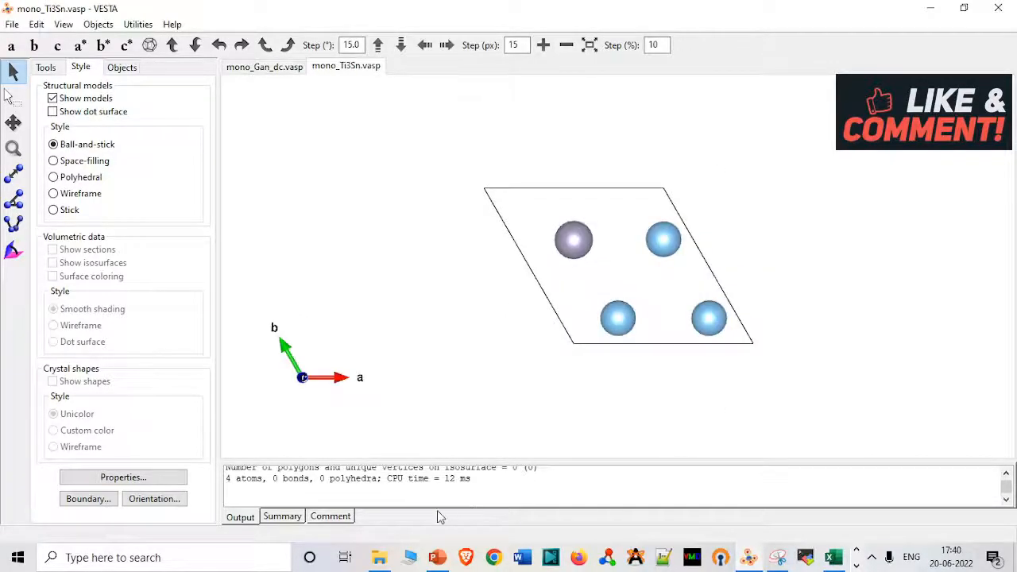
scroll(431, 498, "up", 6)
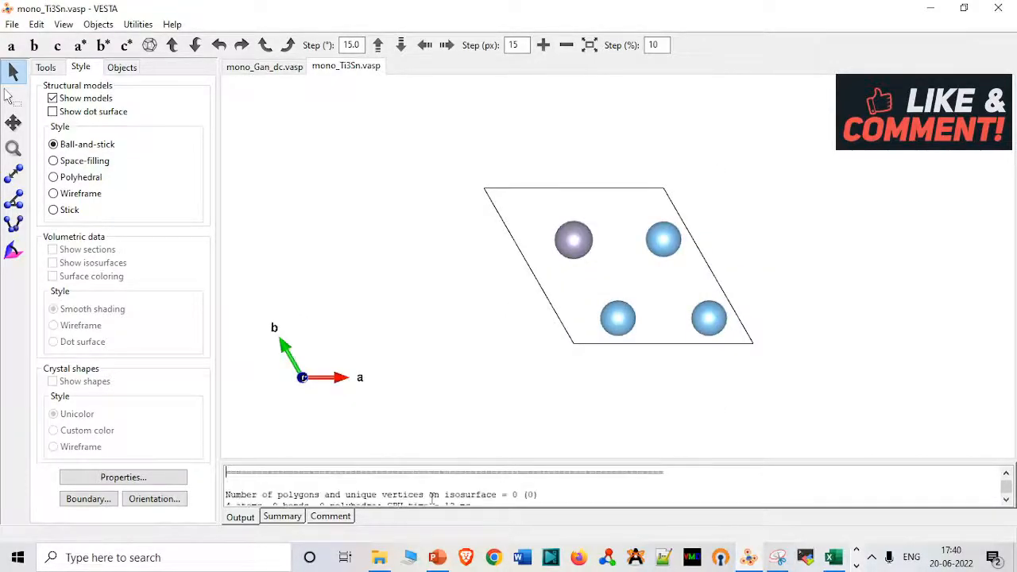
scroll(431, 498, "up", 2)
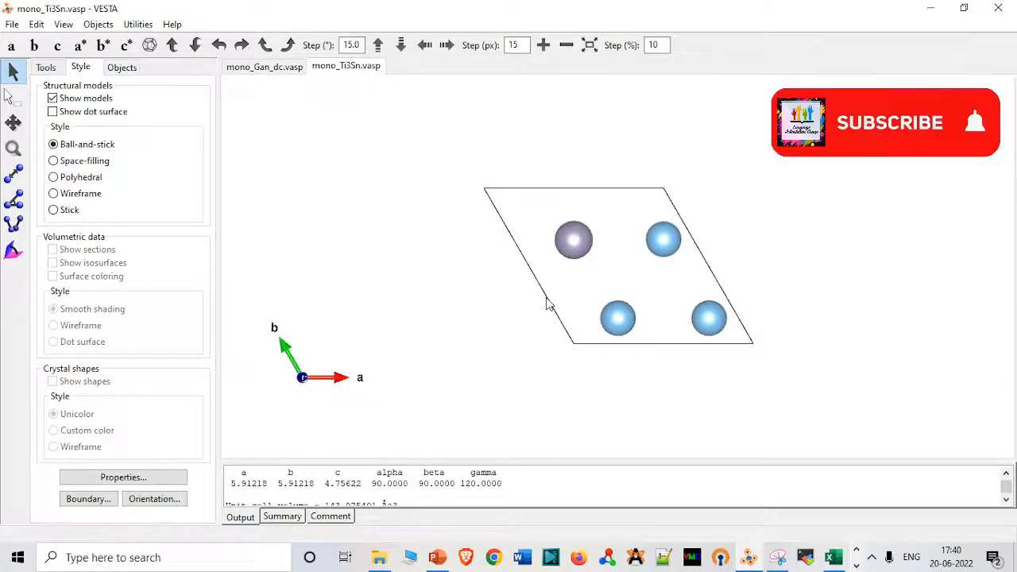
left_click_drag(546, 304, 524, 201)
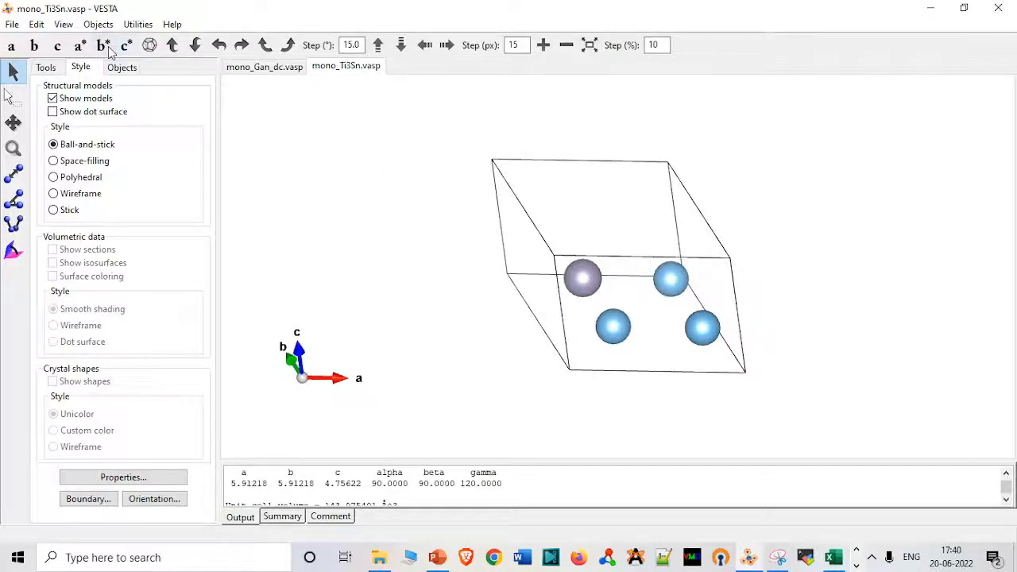
Set the Ti3Sn unit cell's rotation matrix to -2, 3, 0 in the first row and 1, 2, 0 in the second, following the presentation slide.
left_click(37, 24)
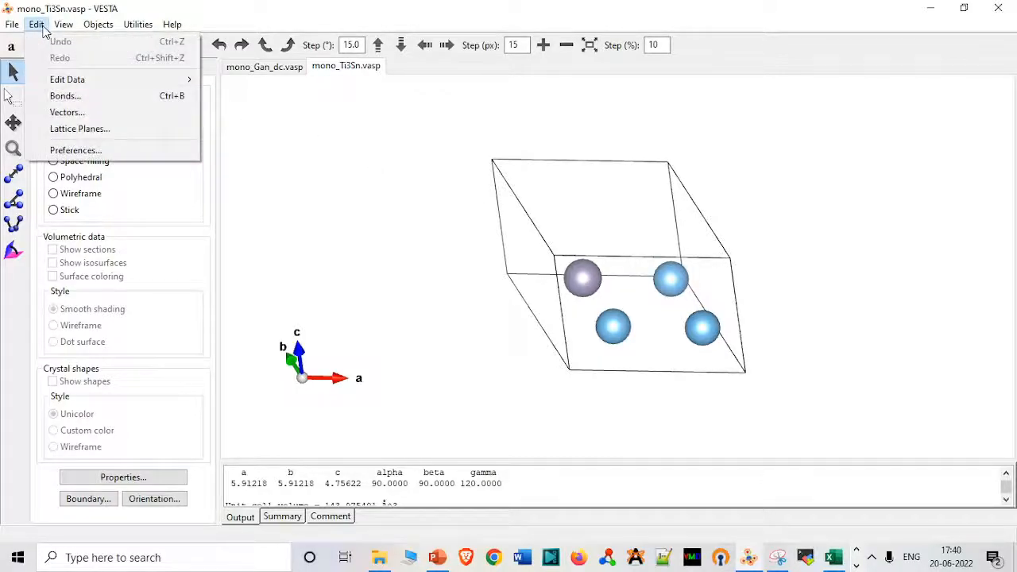
mouse_move(75, 79)
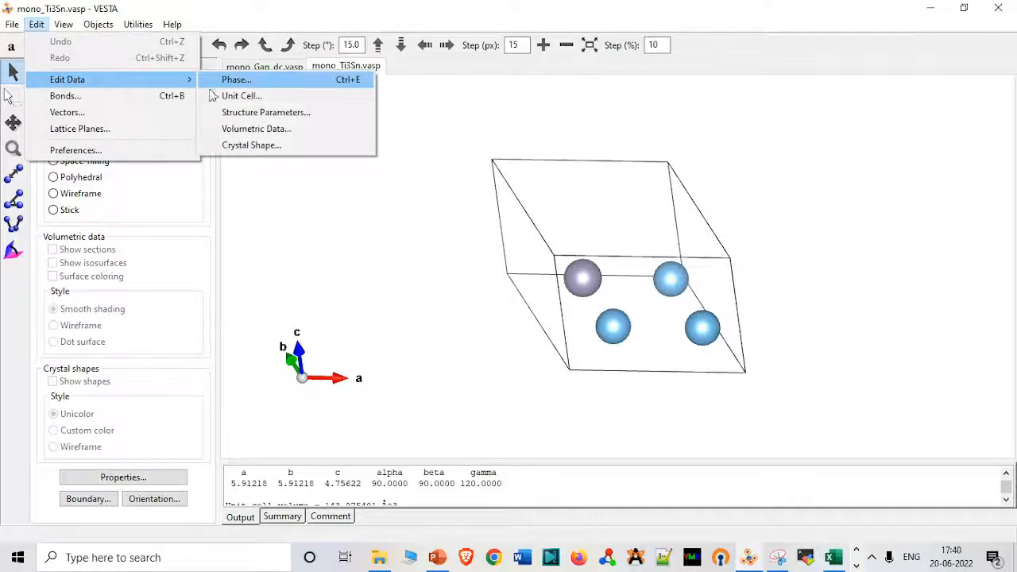
left_click(224, 96)
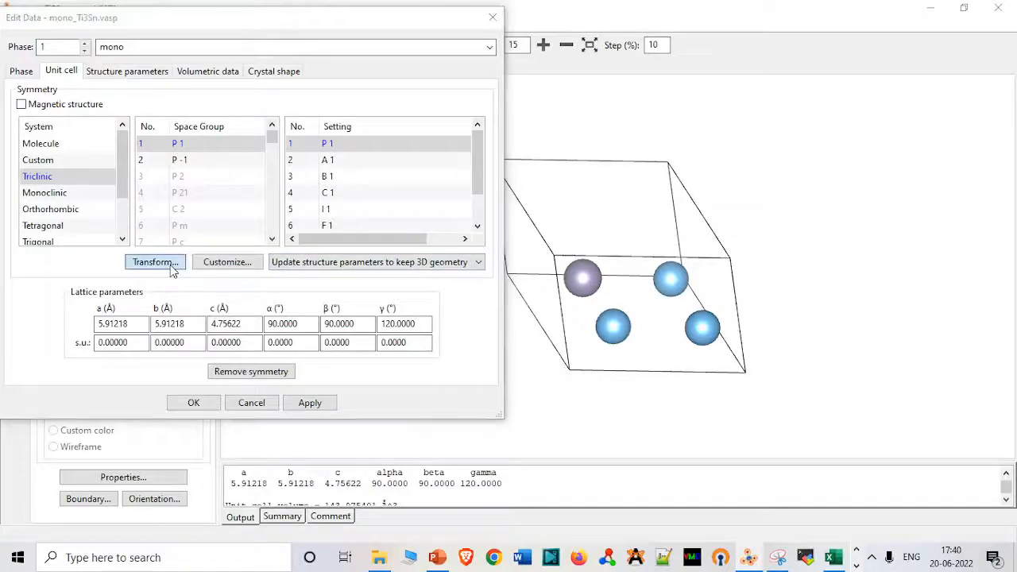
left_click(170, 265)
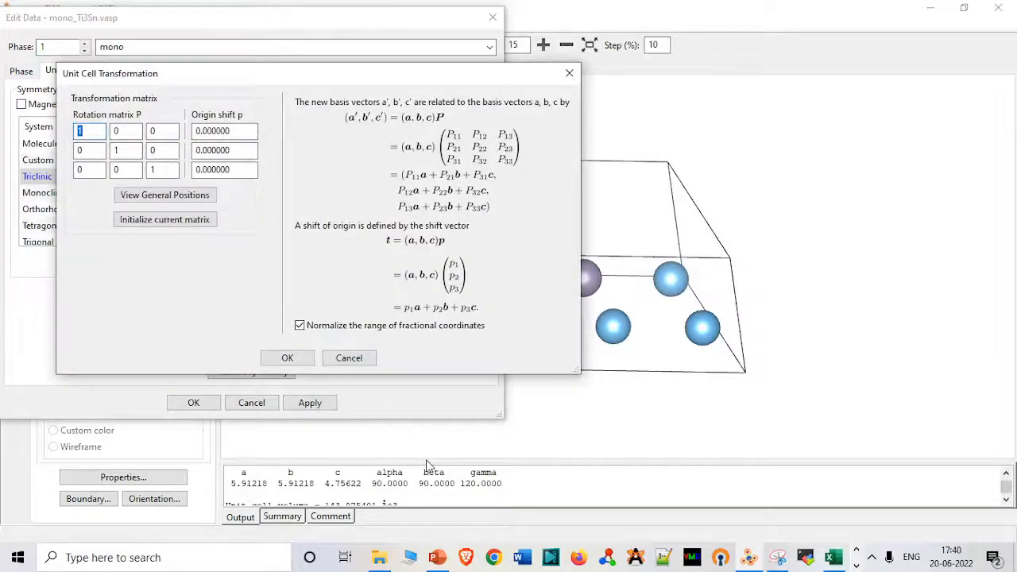
left_click(437, 558)
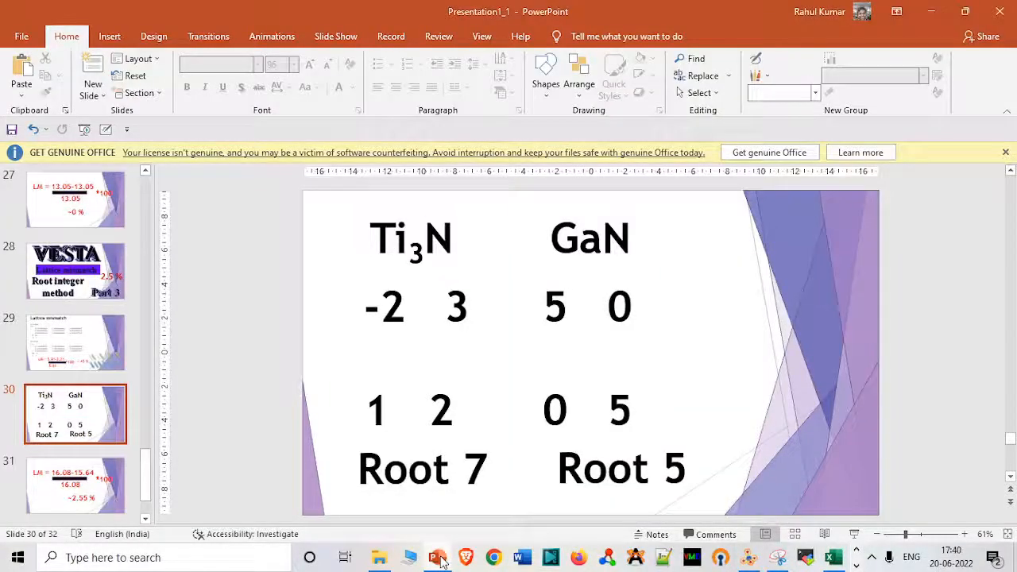
left_click(438, 558)
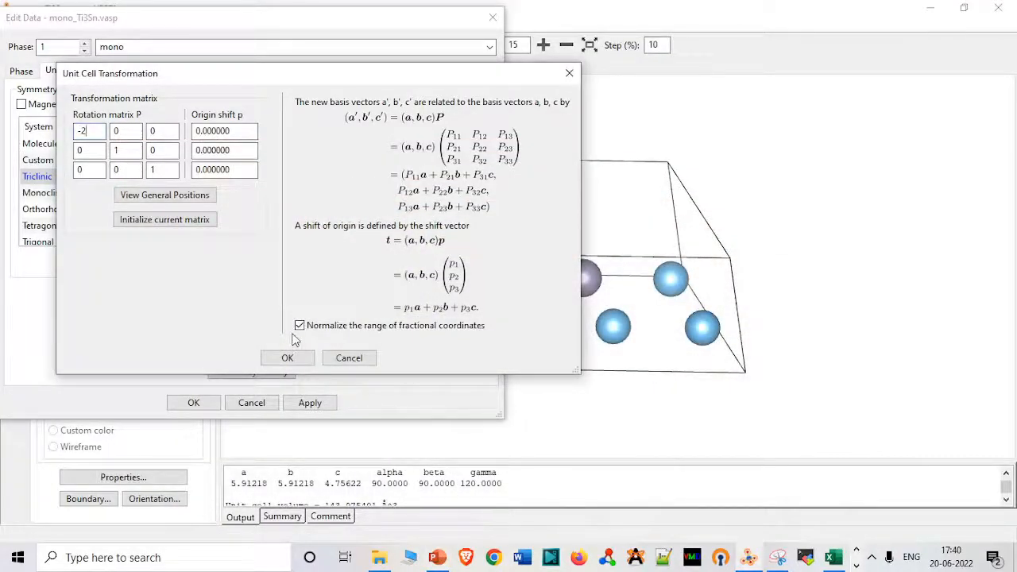
left_click(136, 133)
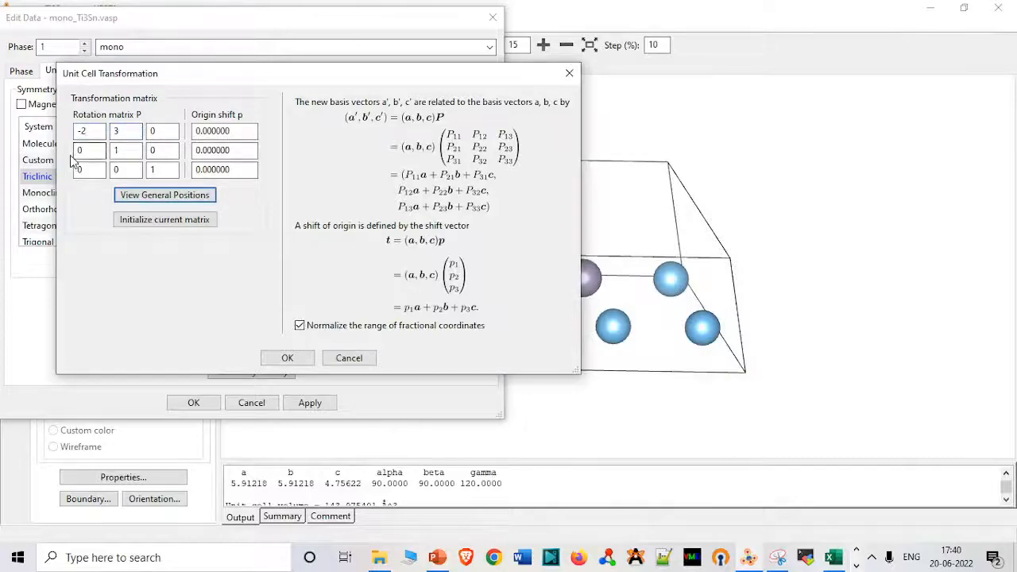
type("1")
left_click(125, 151)
key("BackSpace")
Apply the cell transformation to the Ti3Sn structure, accepting the changes in coordinate handedness and unit cell volume.
left_click(288, 358)
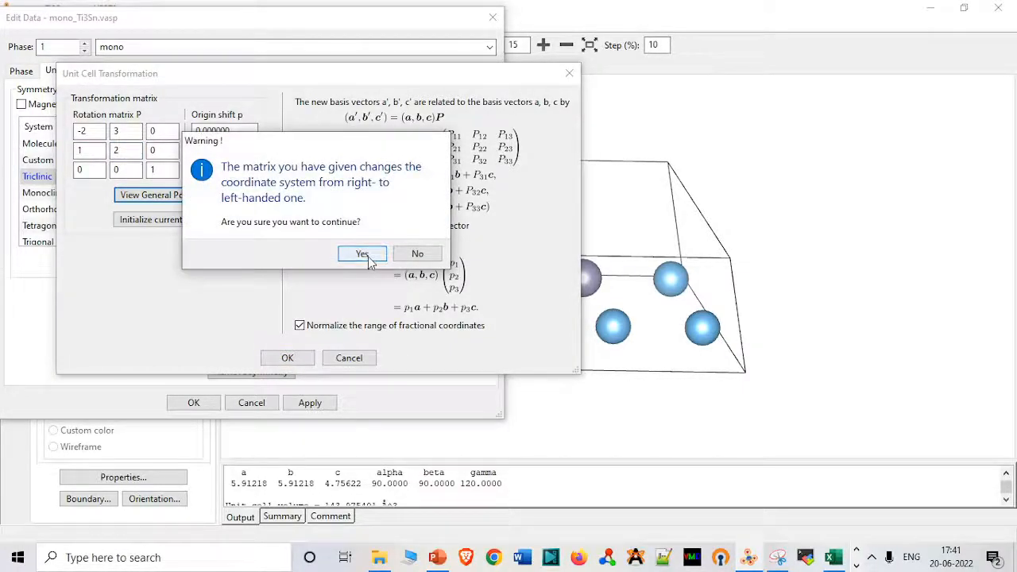
left_click(368, 256)
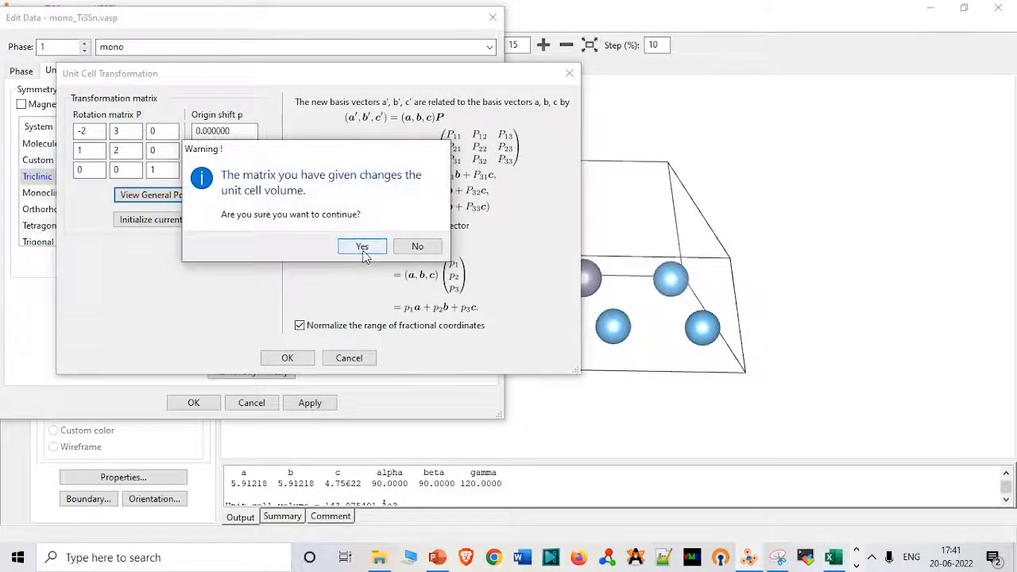
left_click(363, 252)
left_click(325, 222)
left_click(322, 276)
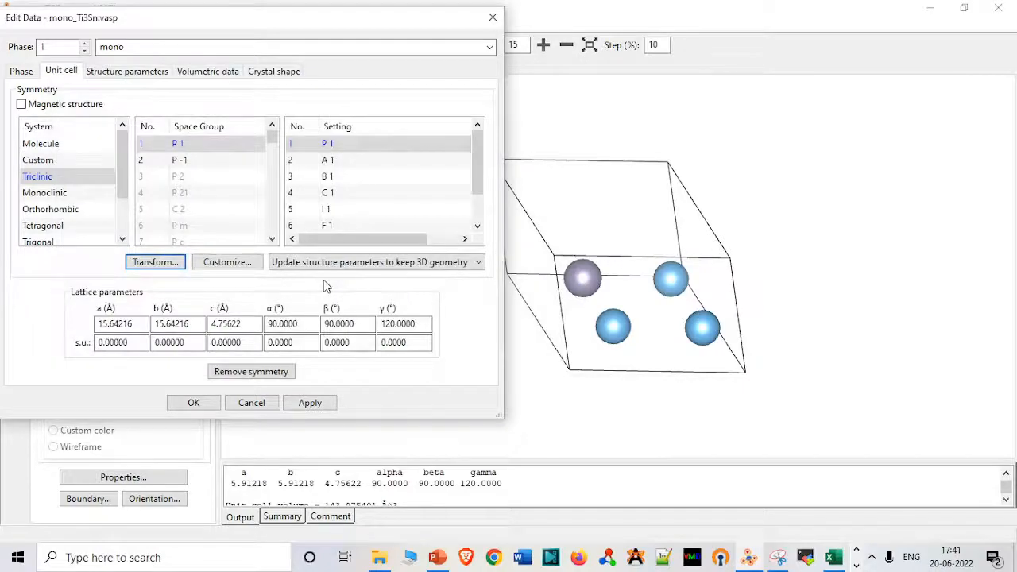
left_click(194, 403)
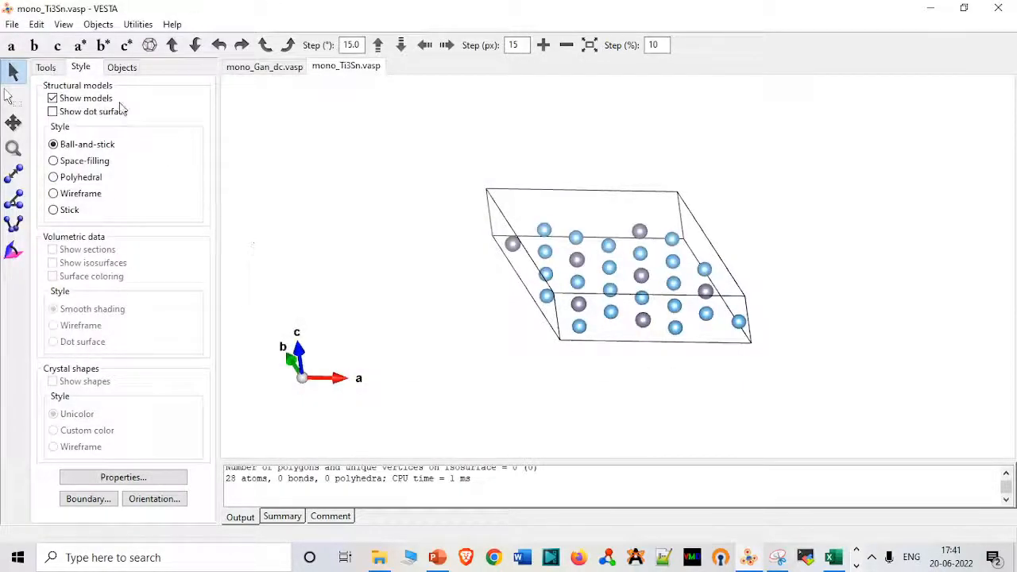
Export the transformed Ti3Sn structure to the GaN_Ti3Sn_hs folder as a VASP file named root_7_Ti3Sn_dc1.
left_click(12, 24)
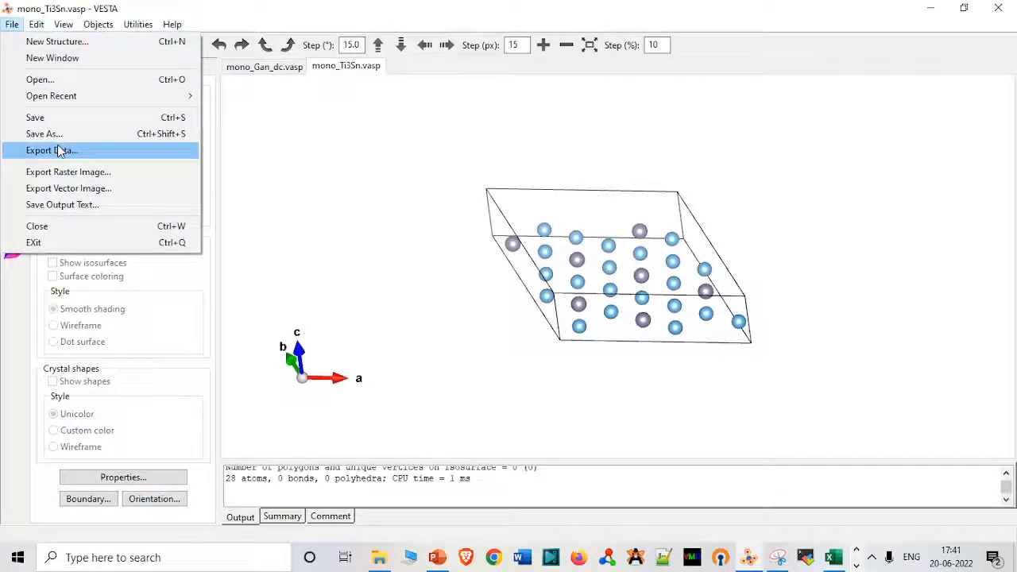
left_click(60, 151)
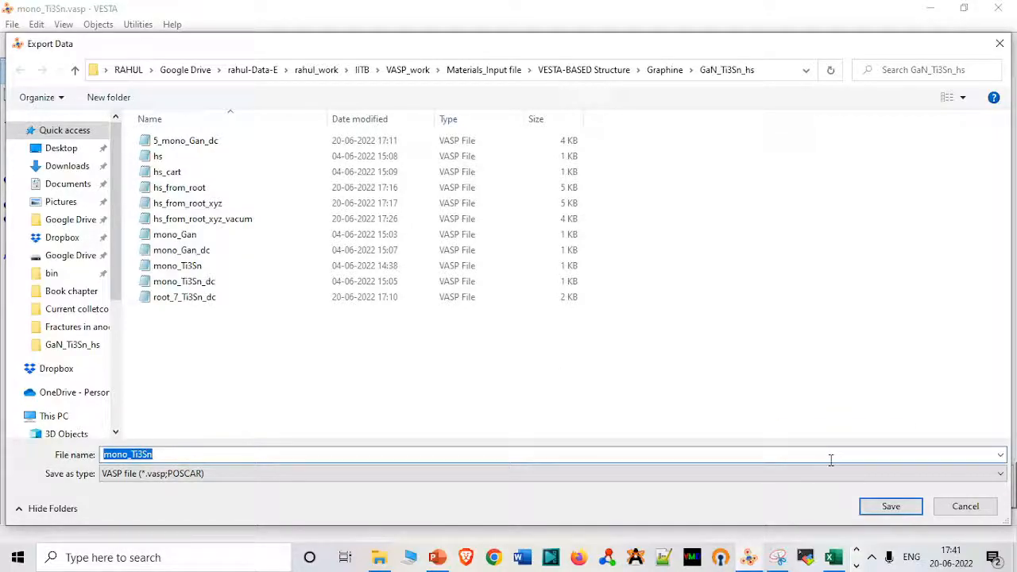
left_click(132, 454)
key("BackSpace")
key("BackSpace")
key("BackSpace")
key("BackSpace")
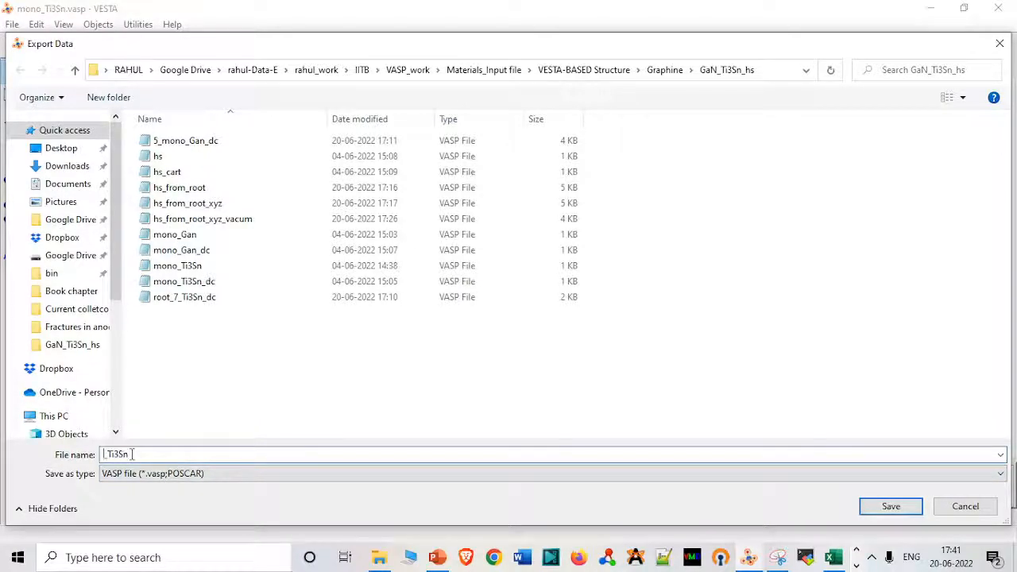
left_click(222, 299)
left_click(182, 454)
left_click(182, 455)
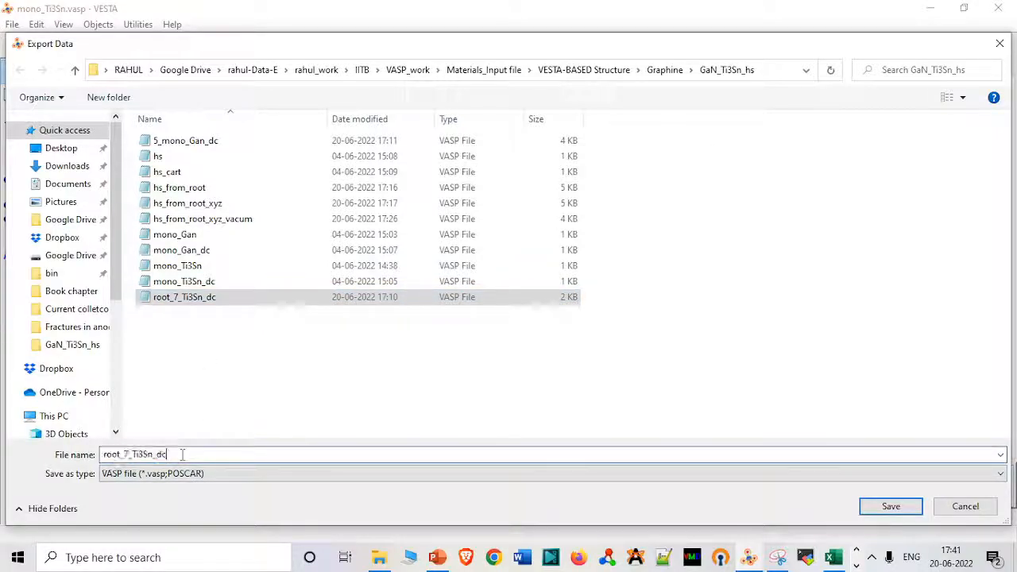
type("1")
key("Return")
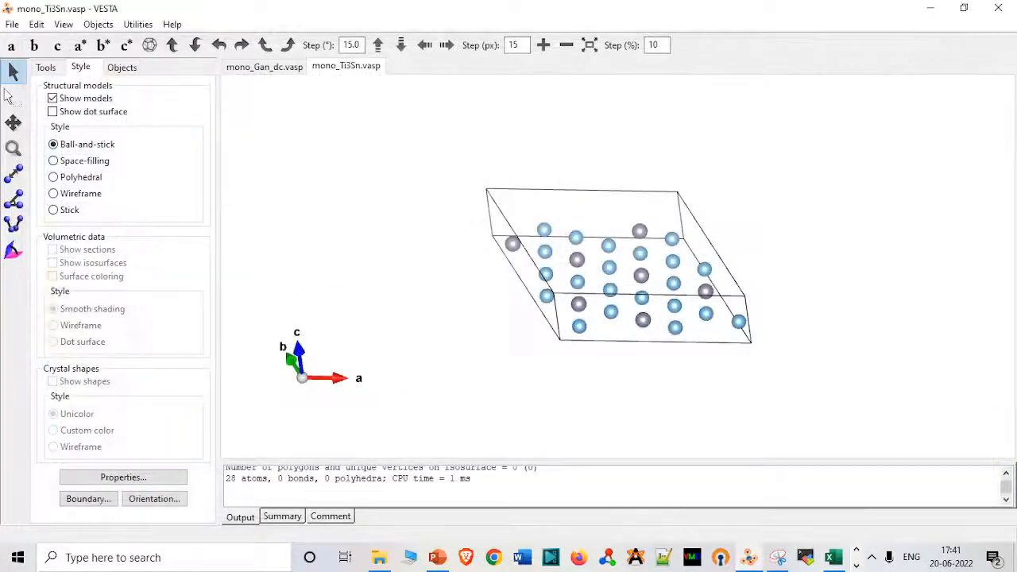
Write the exported file's atomic coordinates as fractional coordinates and finish the export.
left_click(140, 138)
left_click(119, 115)
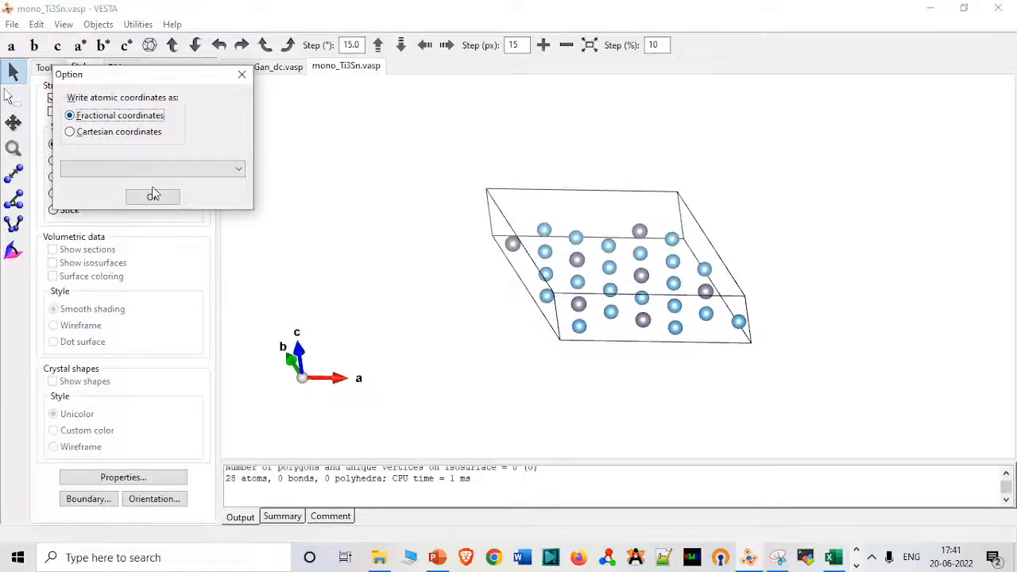
left_click(157, 197)
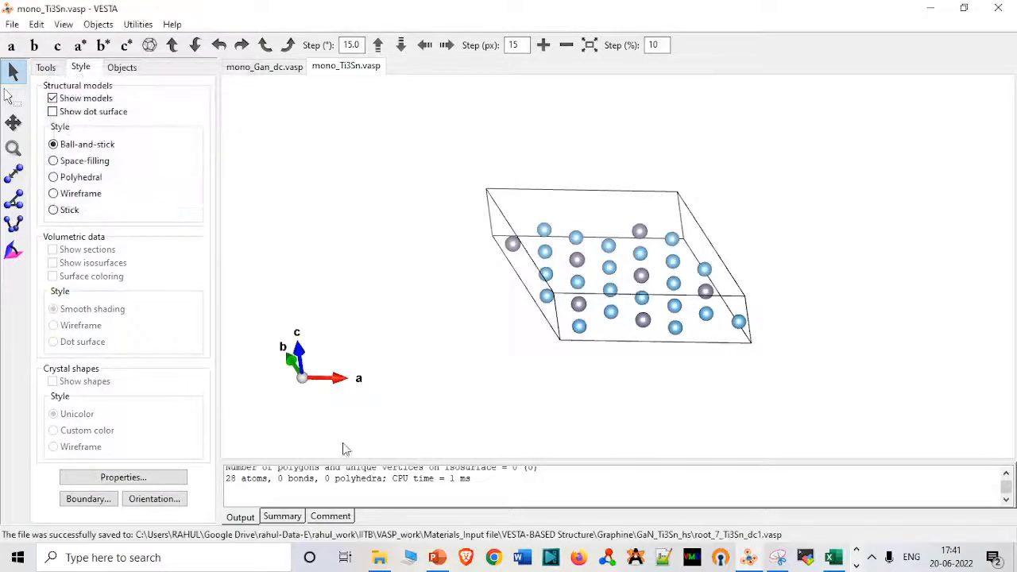
Open the exported root_7_Ti3Sn_dc1 file in Notepad to check its lattice vectors and atom counts, and close it.
left_click(379, 556)
double_click(276, 272)
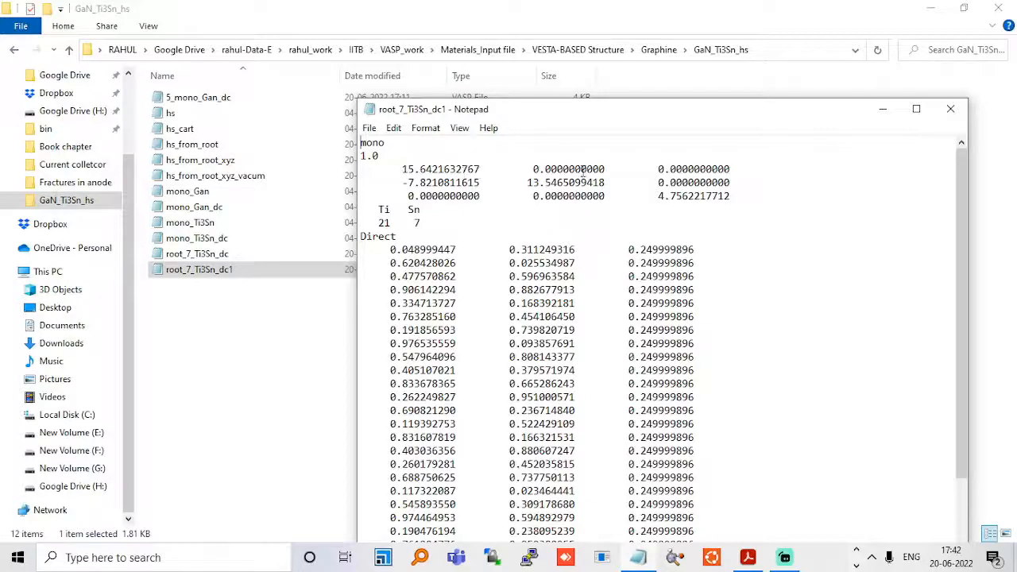
left_click(950, 111)
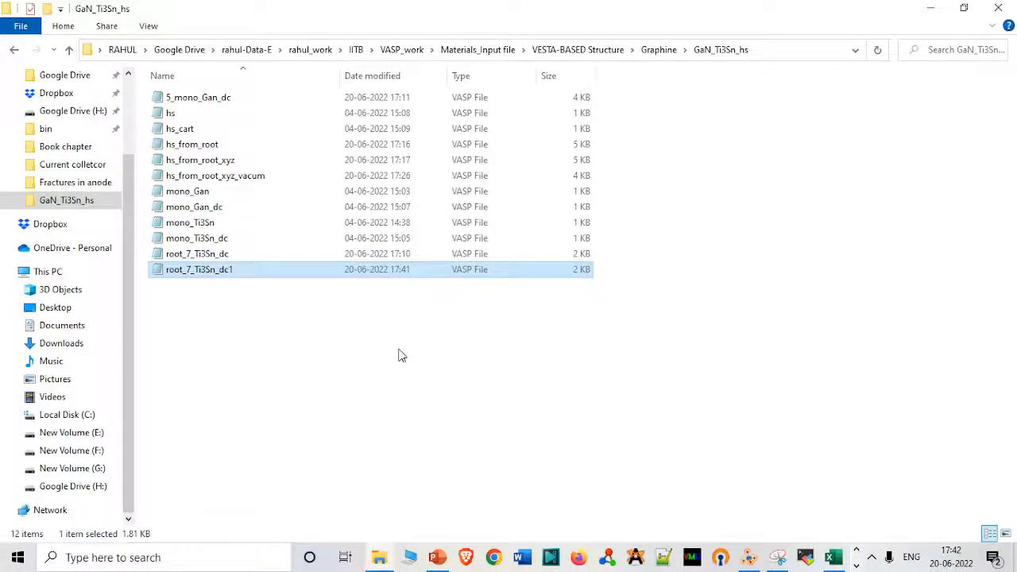
In VESTA, set up a unit cell transformation for the mono_Gan_dc structure with rotation matrix diagonal 5, 5, 1.
left_click(749, 556)
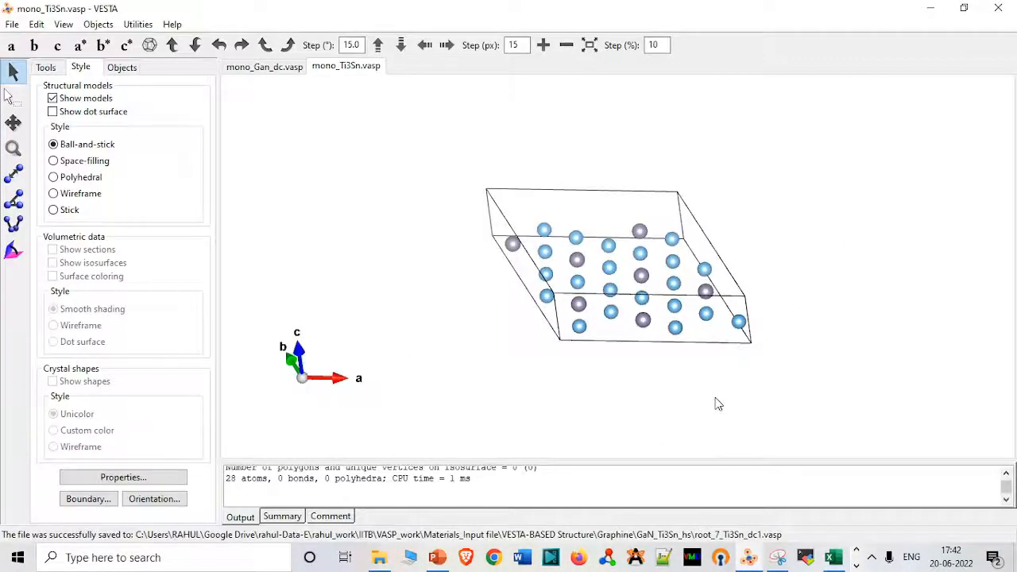
left_click(274, 69)
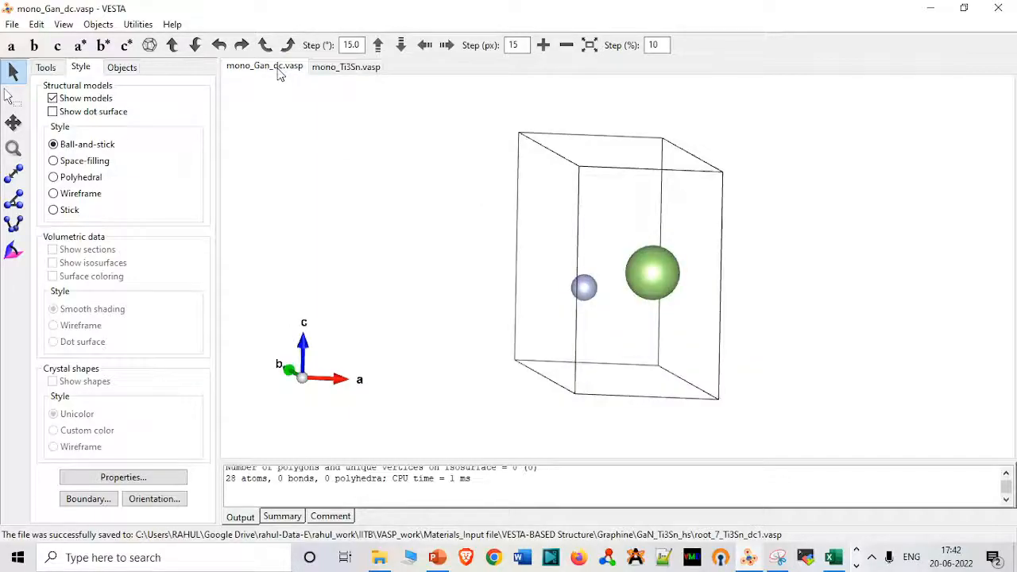
left_click(37, 24)
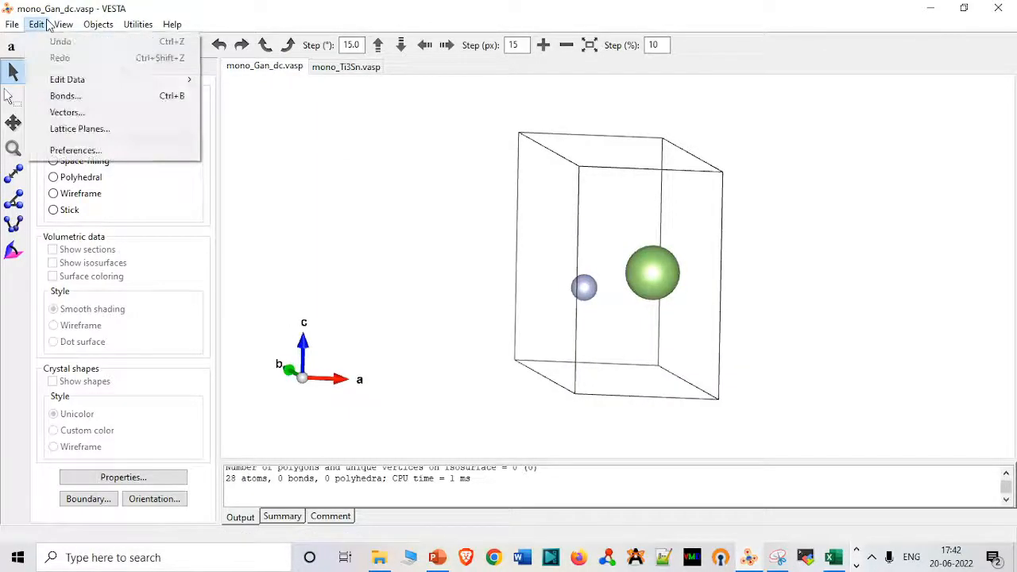
mouse_move(72, 82)
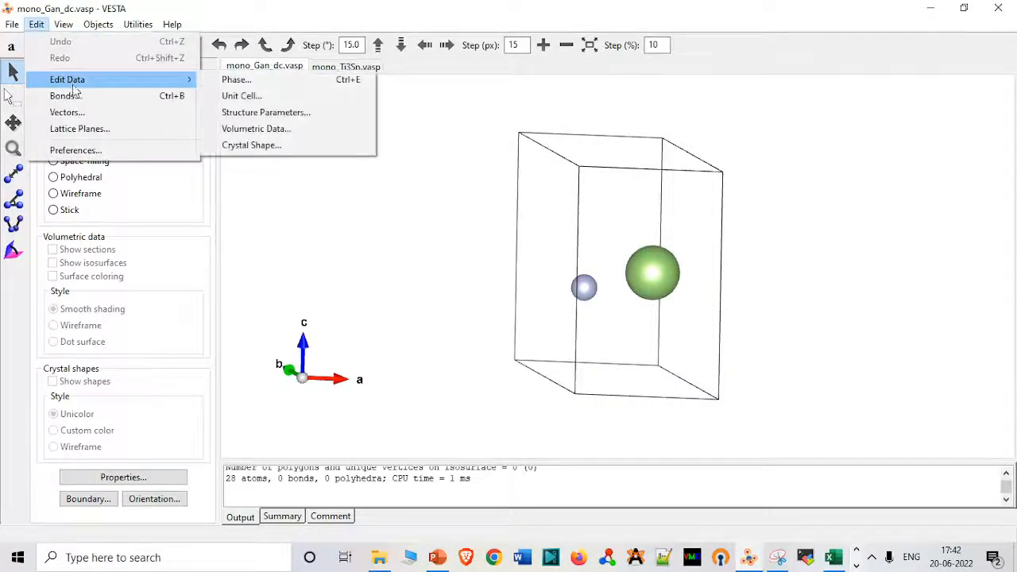
left_click(242, 96)
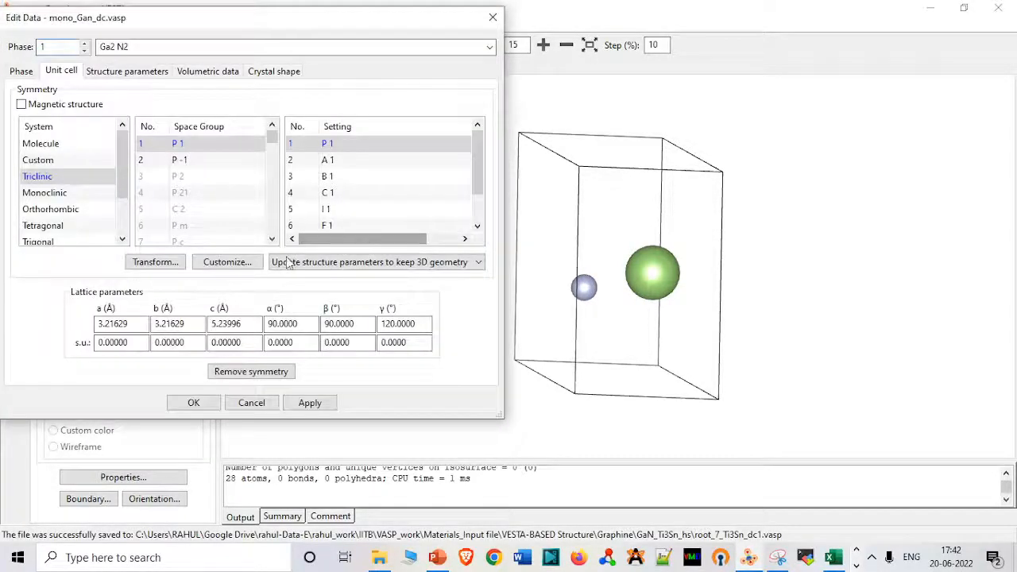
left_click(153, 261)
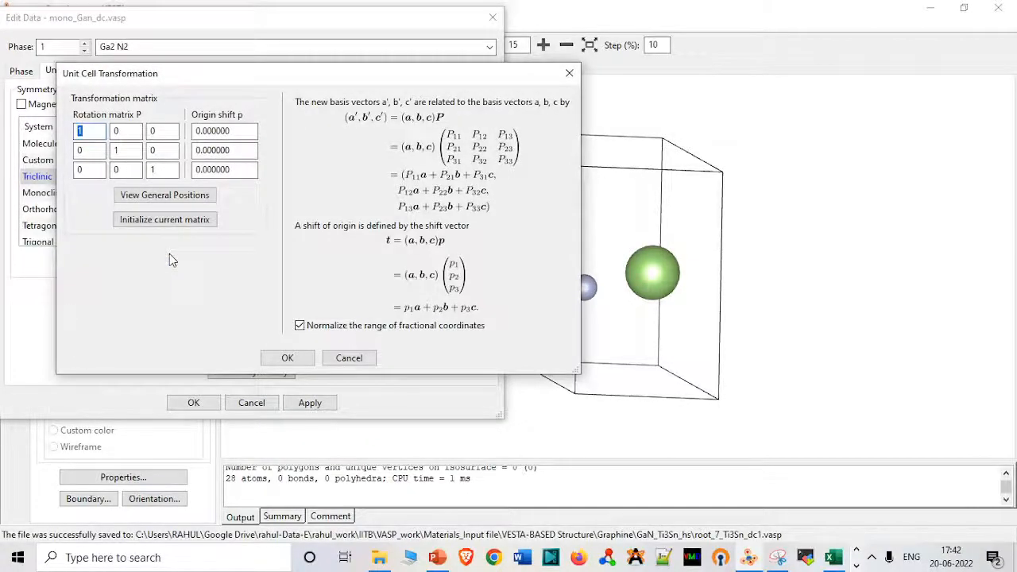
type("5")
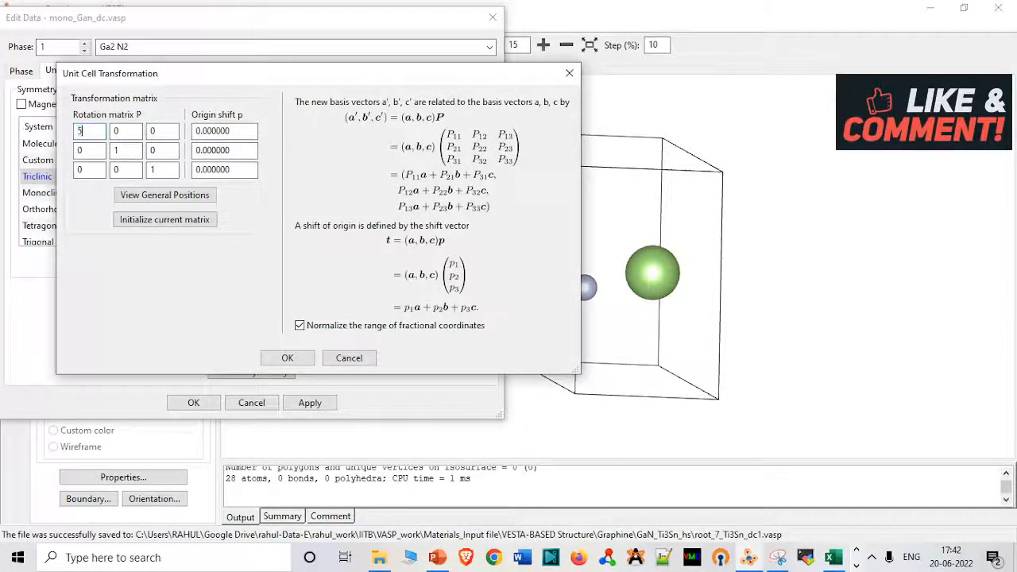
double_click(135, 151)
key("BackSpace")
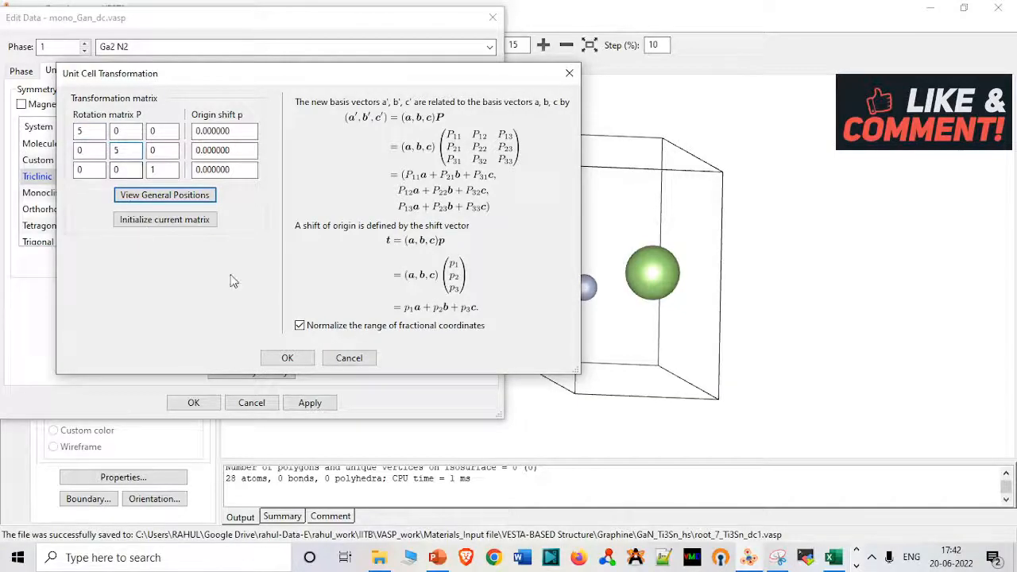
Apply the GaN cell transformation, accepting the volume change and searching atoms in the new unit cell to add them as new sites.
left_click(289, 359)
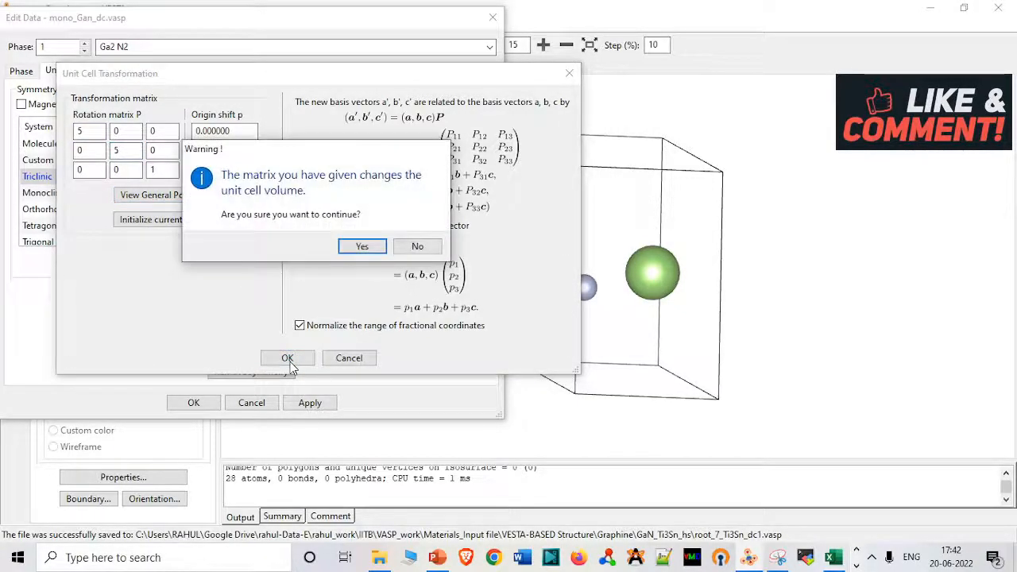
left_click(370, 249)
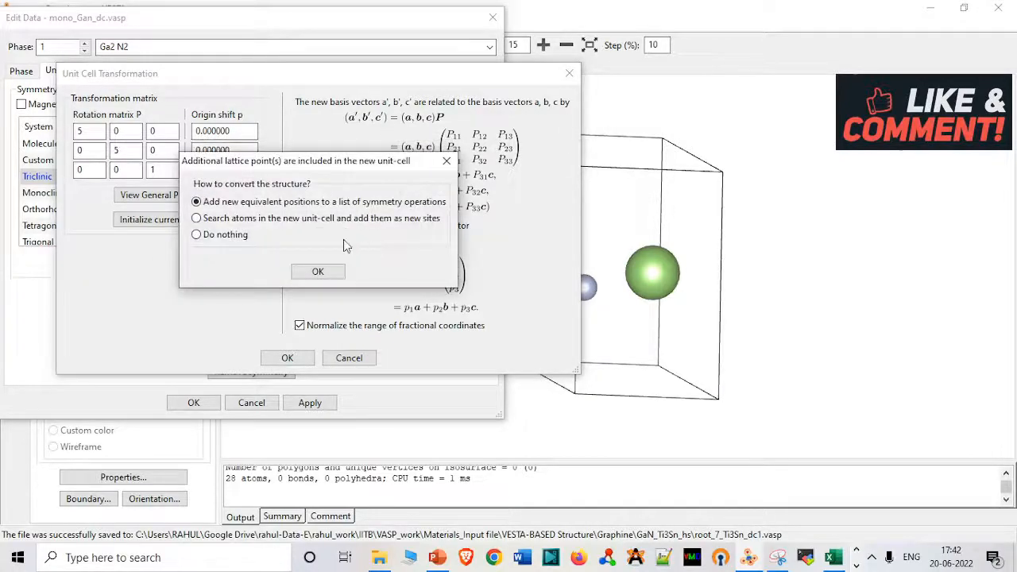
left_click(338, 223)
left_click(332, 272)
left_click(306, 405)
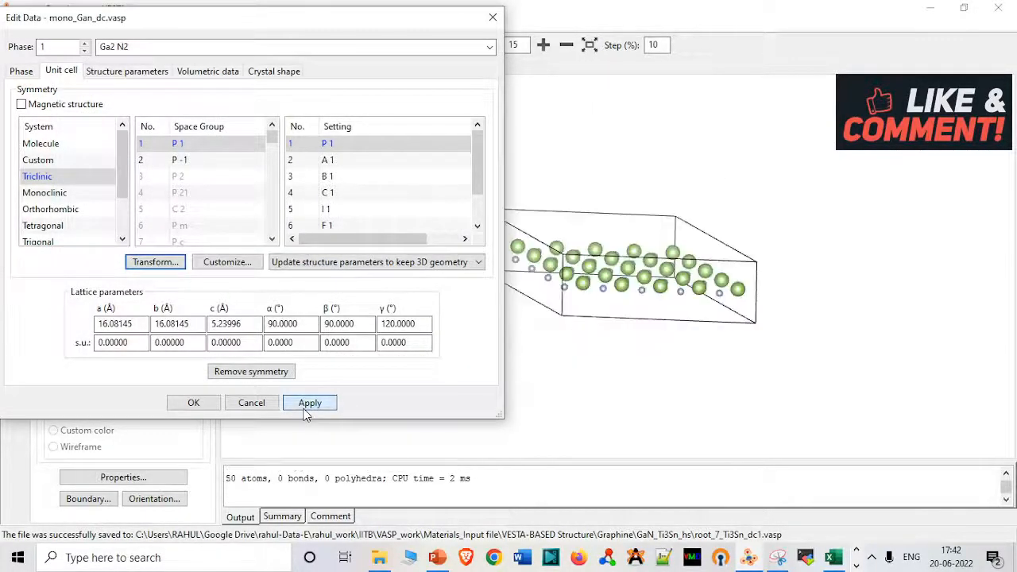
left_click(195, 403)
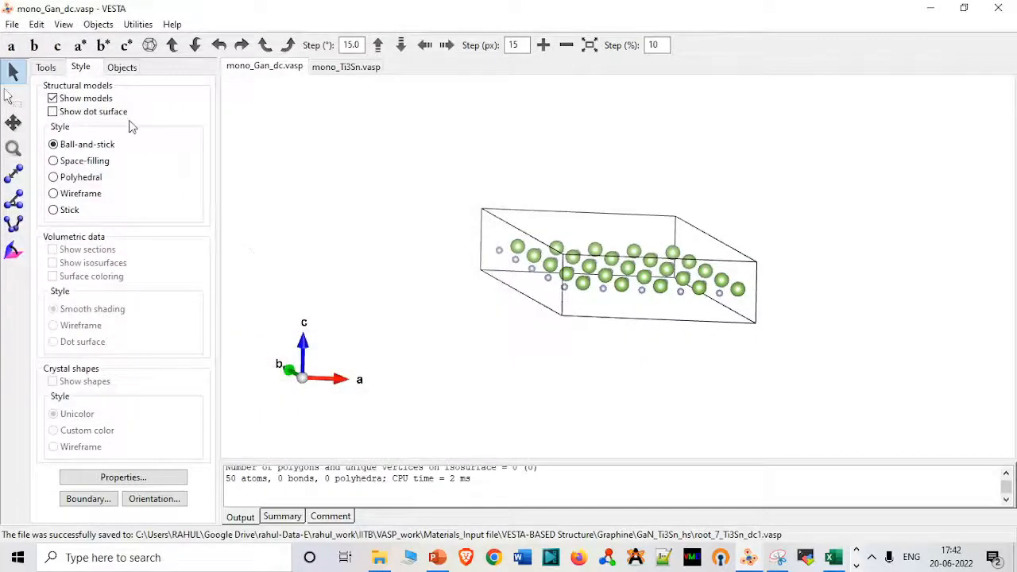
left_click(12, 24)
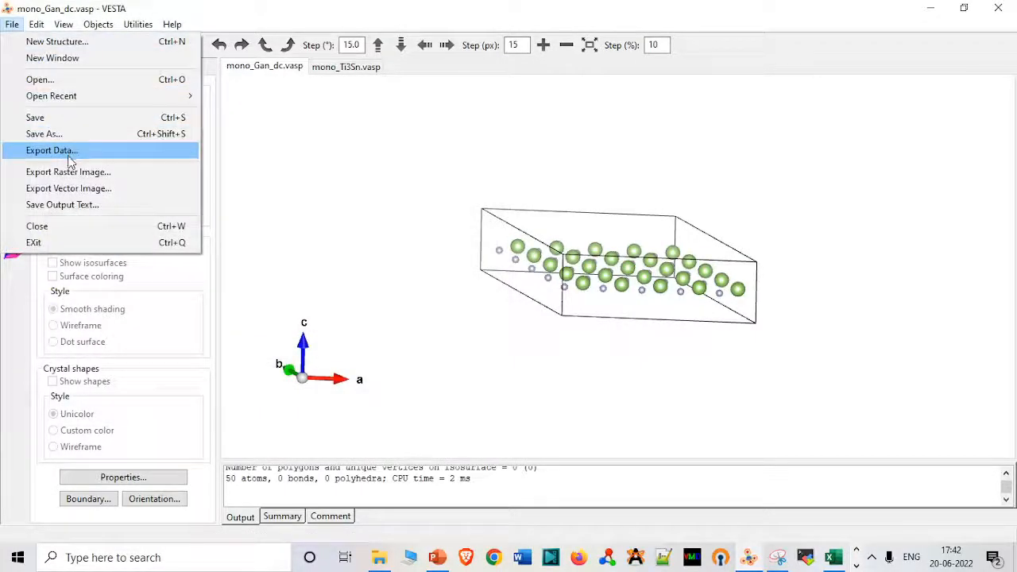
left_click(63, 151)
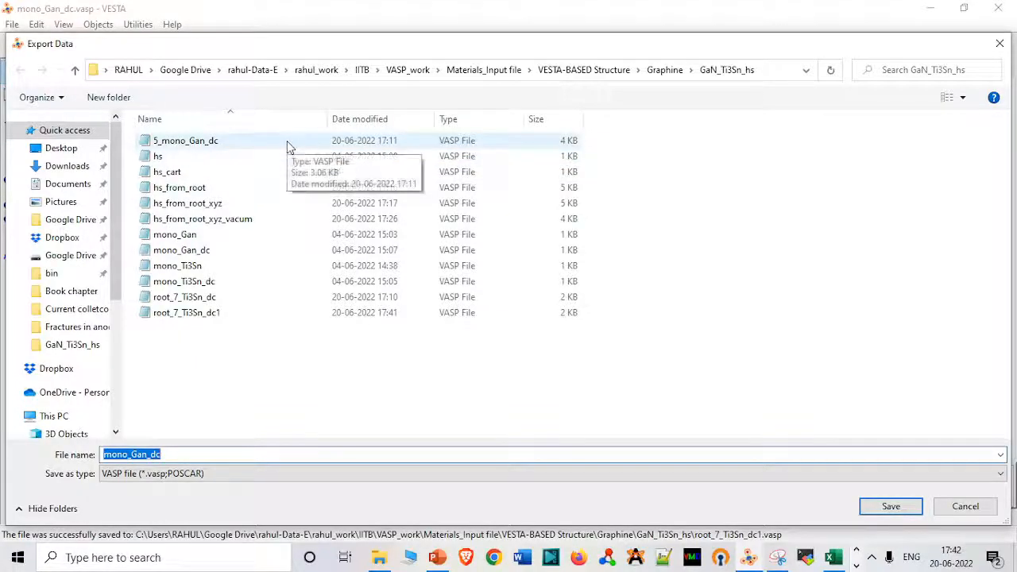
left_click(943, 513)
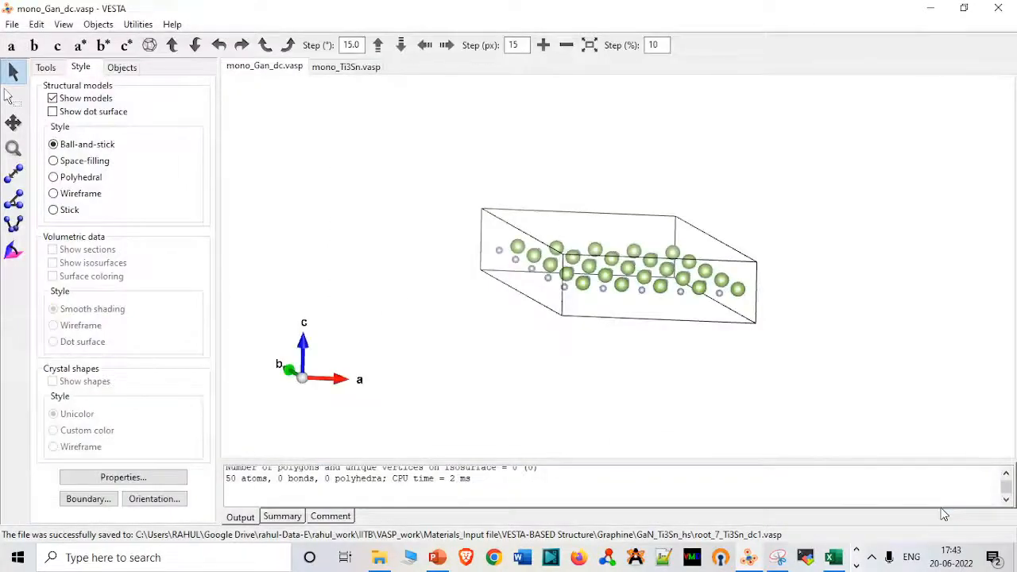
Open the existing 5_mono_Gan_dc file from the GaN_Ti3Sn_hs folder to check its lattice vectors and atom counts, and close it.
left_click(380, 559)
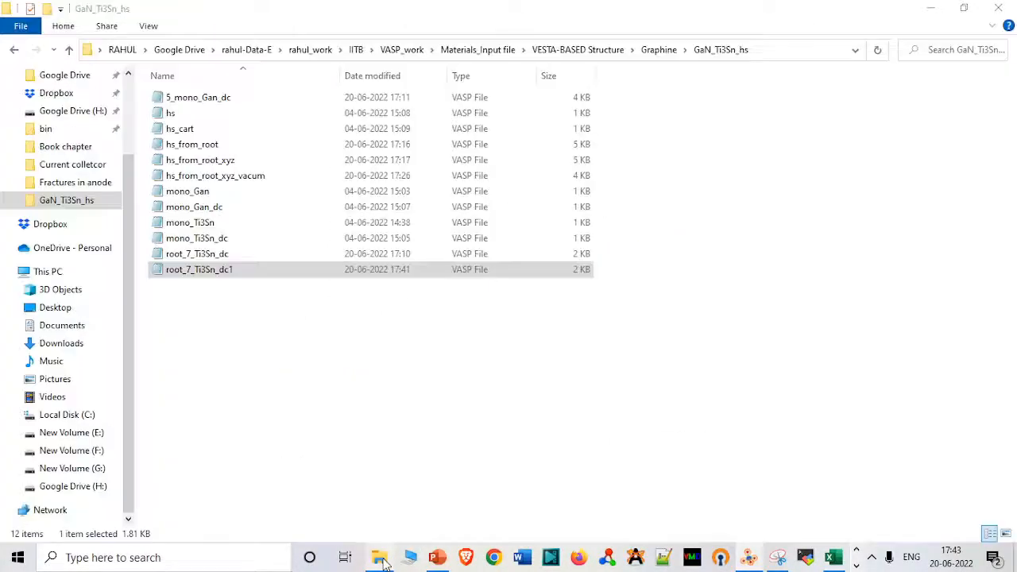
double_click(302, 103)
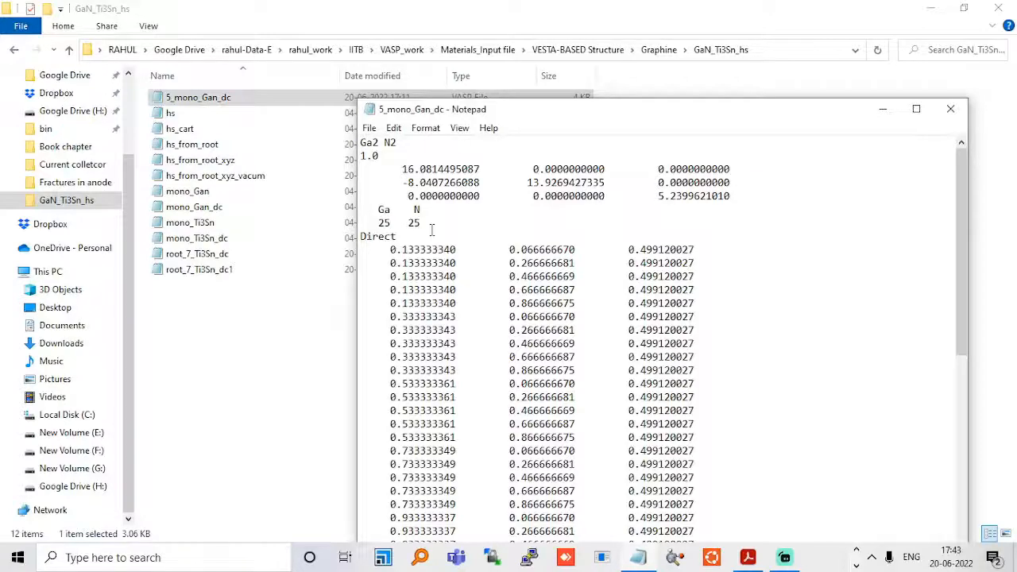
left_click(948, 109)
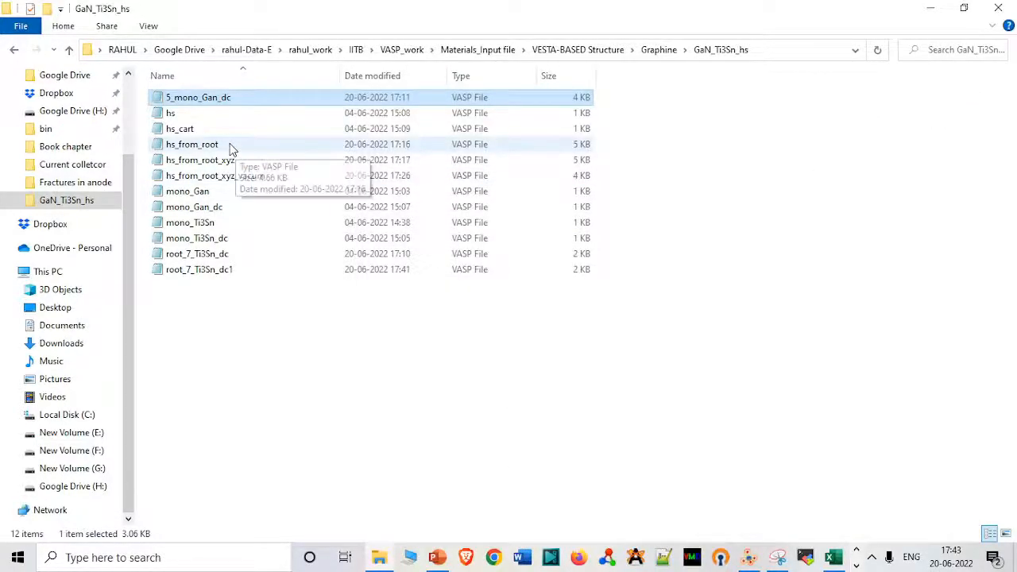
Duplicate the root_7_Ti3Sn_dc1 file in the same folder and rename the copy as hs_create_rim.
left_click(236, 270)
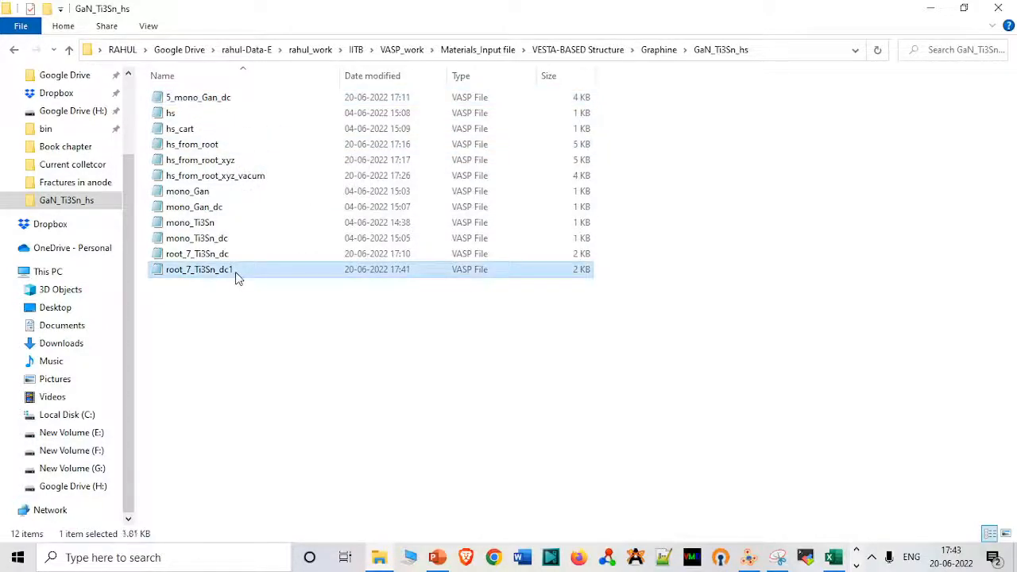
key("ctrl+v")
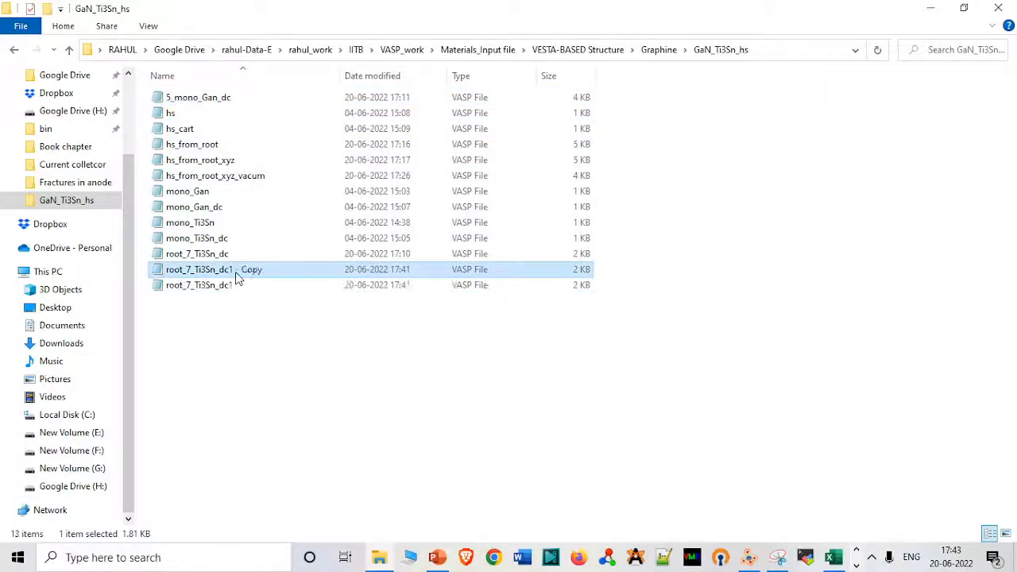
left_click(263, 270)
type("hs")
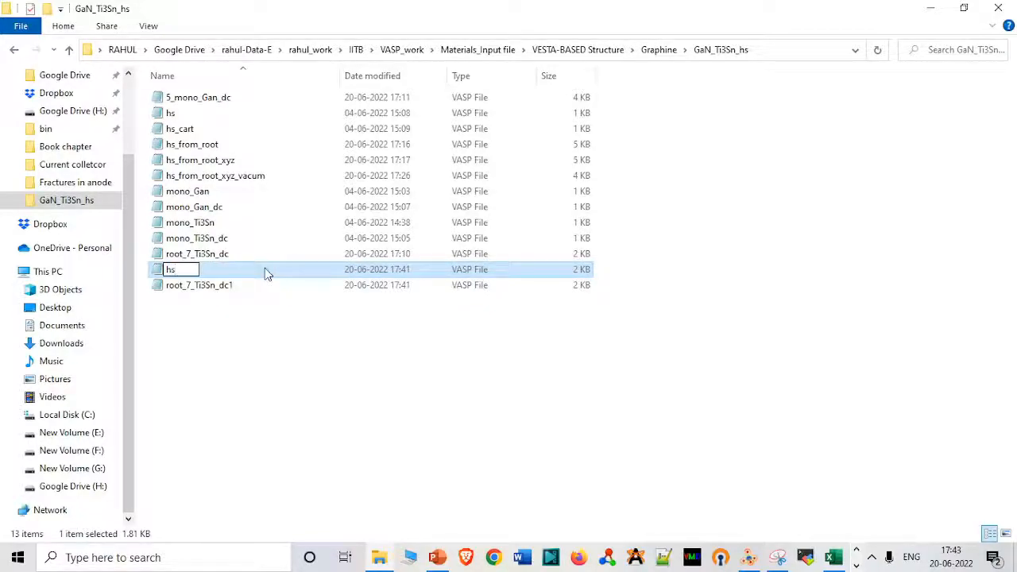
type("_creater")
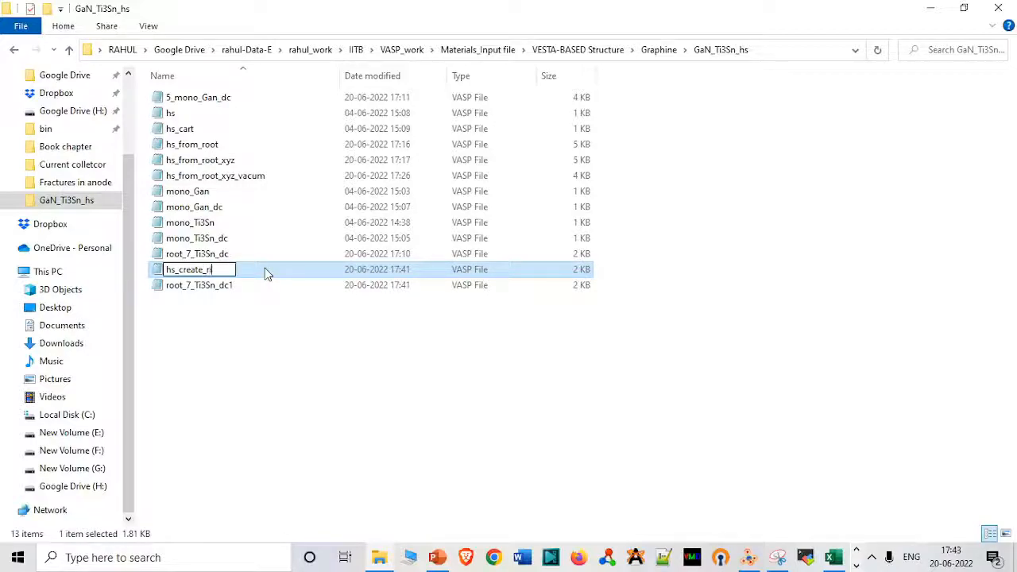
type("im")
key("Return")
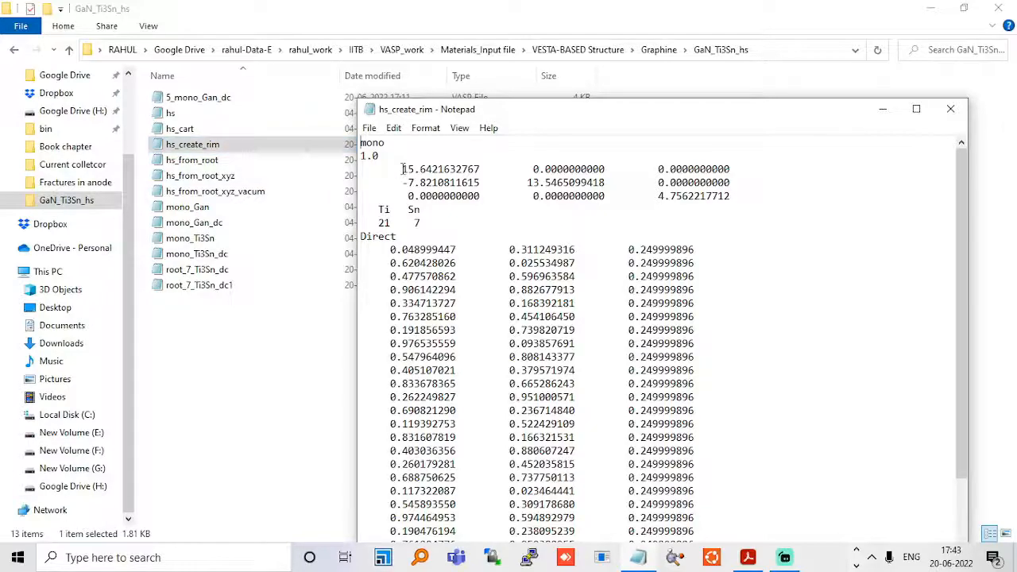
Close hs_create_rim and copy all the atomic coordinate lines from the 5_mono_Gan_dc file.
left_click(389, 251)
left_click(950, 109)
double_click(306, 102)
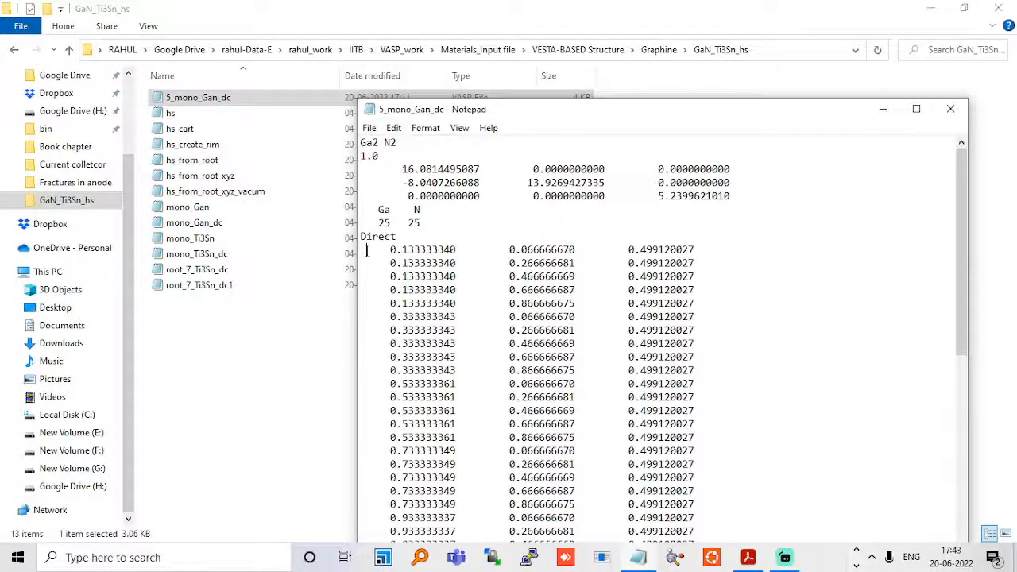
left_click_drag(366, 251, 662, 558)
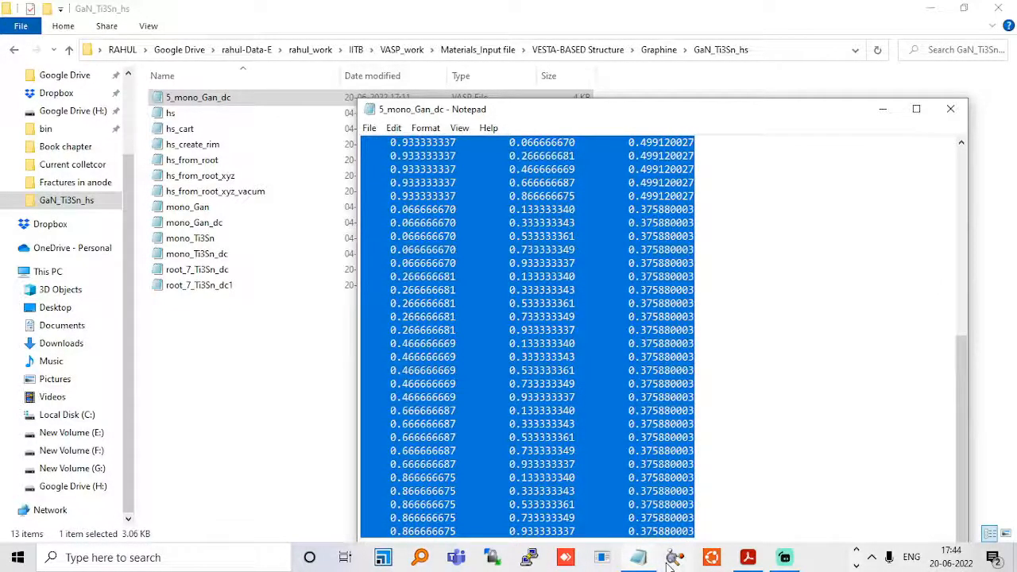
left_click(950, 109)
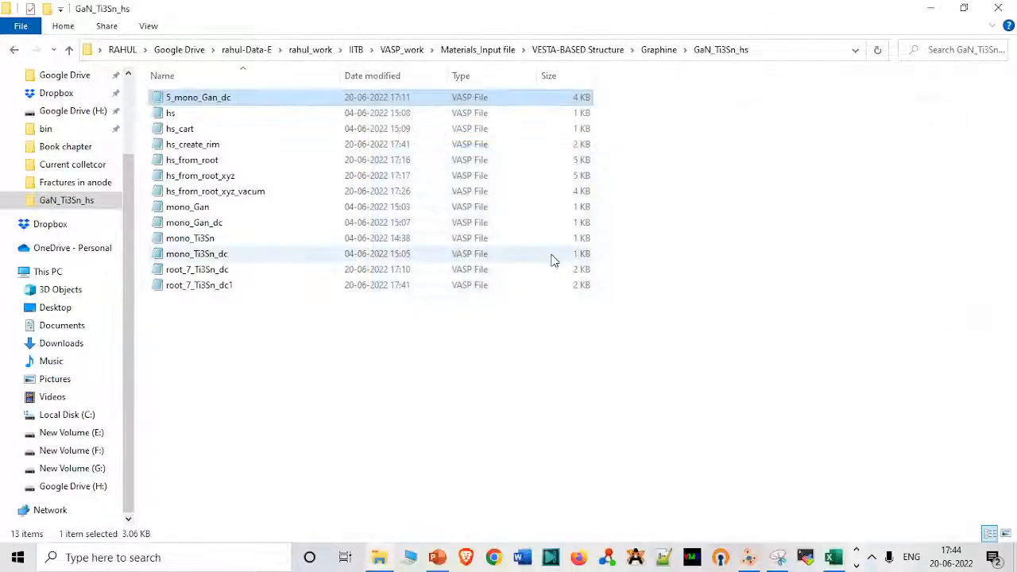
Paste the copied GaN coordinates on a new line after the last Ti3Sn coordinate in hs_create_rim.
left_click(309, 151)
double_click(309, 151)
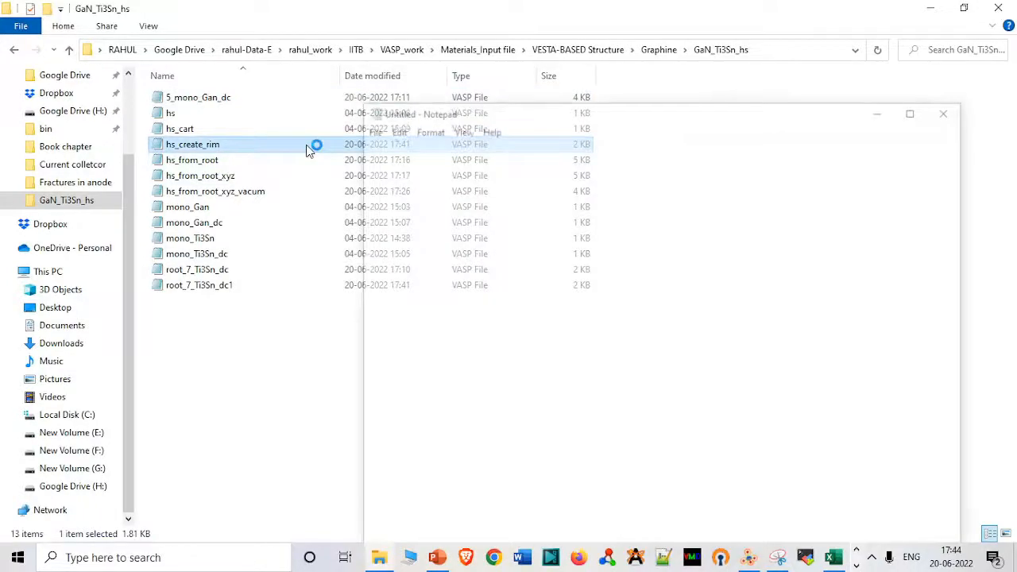
left_click(826, 450)
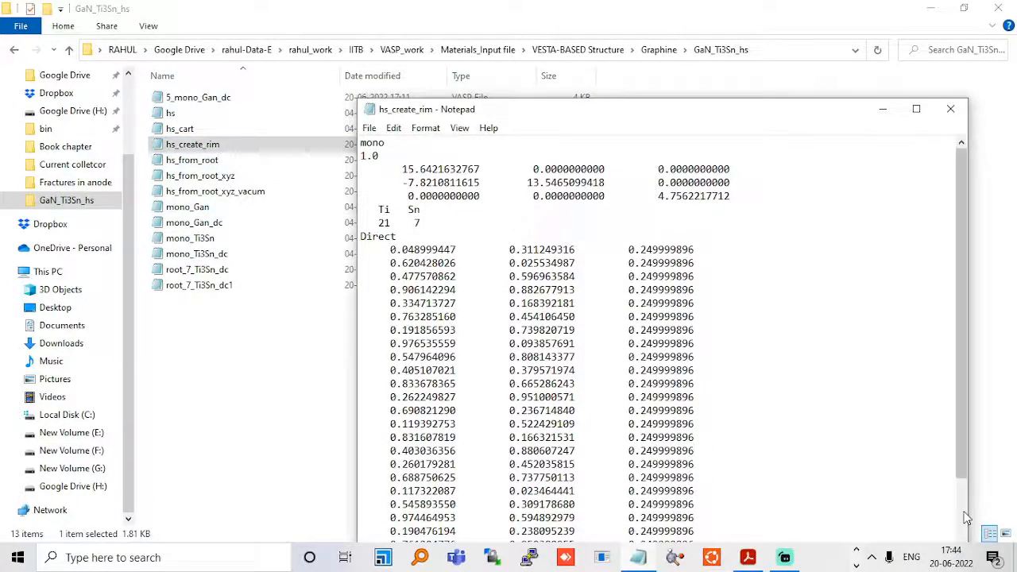
scroll(963, 514, "down", 2)
left_click(810, 532)
key("Return")
scroll(810, 535, "down", 1)
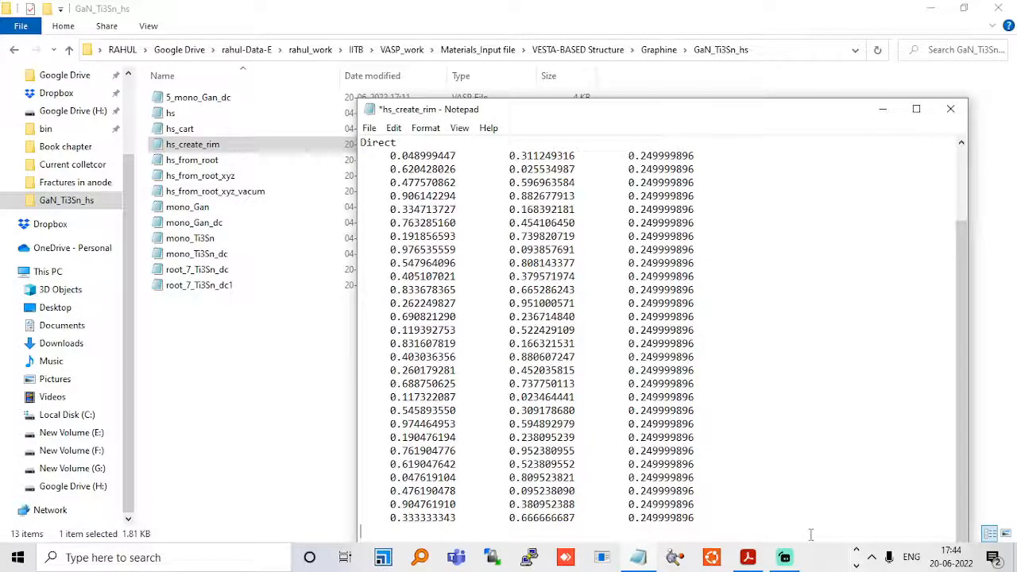
key("ctrl+v")
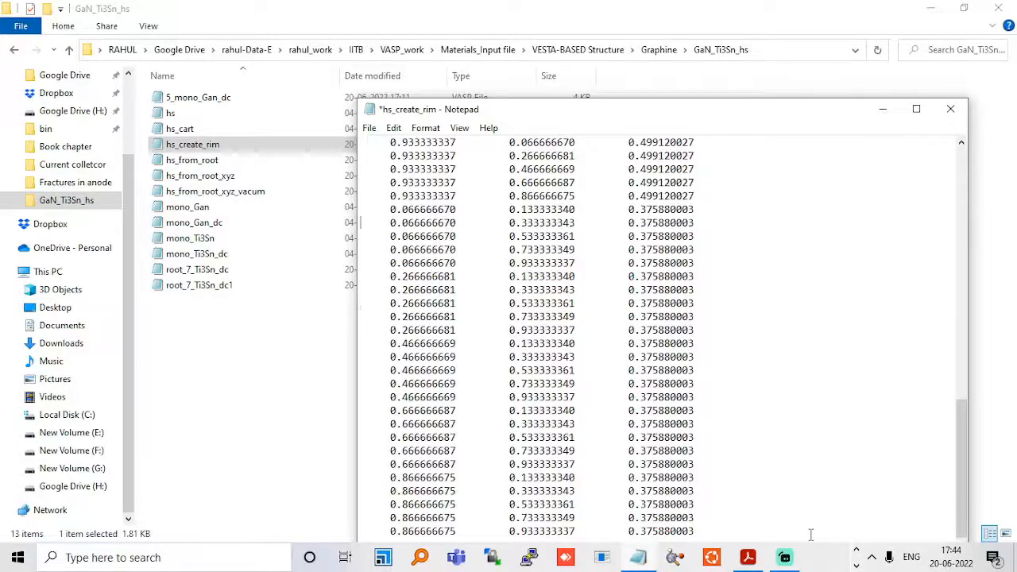
Add the elements Ga and N with 25 atoms each to the element and count lines of hs_create_rim, aligning the entries.
scroll(810, 534, "up", 8)
scroll(810, 534, "up", 10)
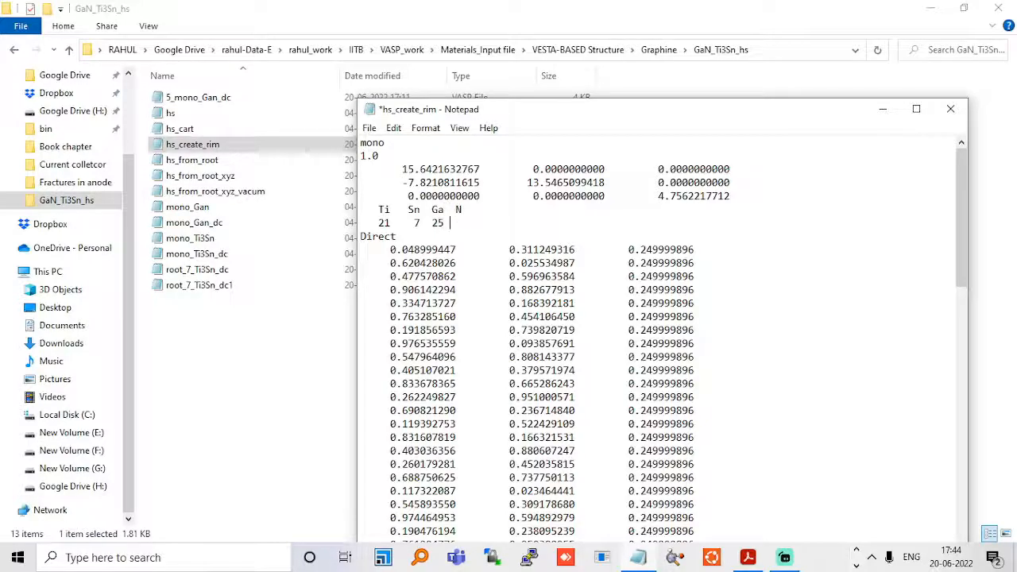
type("5")
left_click(457, 210)
left_click(457, 222)
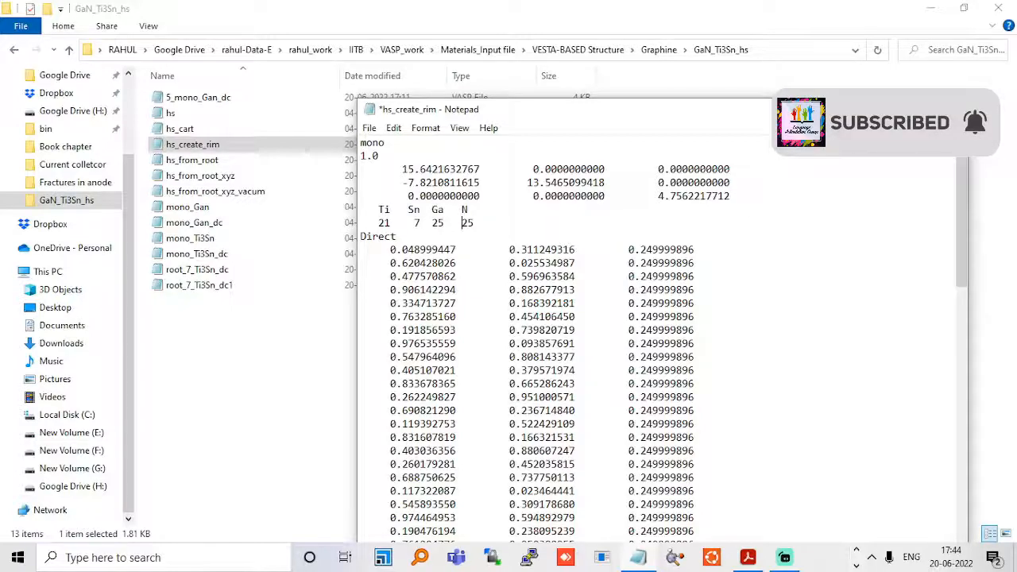
Save the changes to hs_create_rim, close it, and load the file into VESTA.
left_click(949, 110)
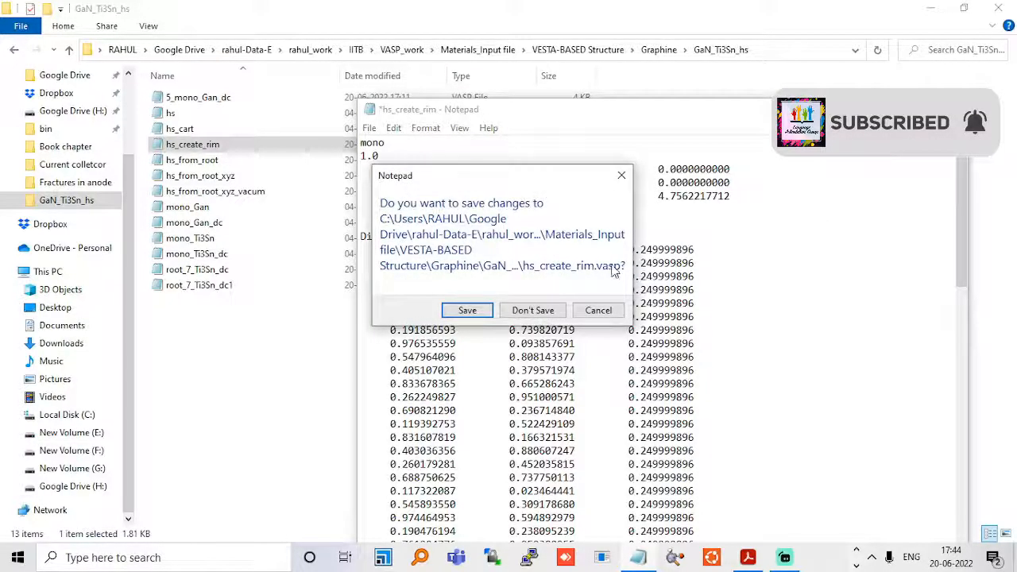
left_click(470, 311)
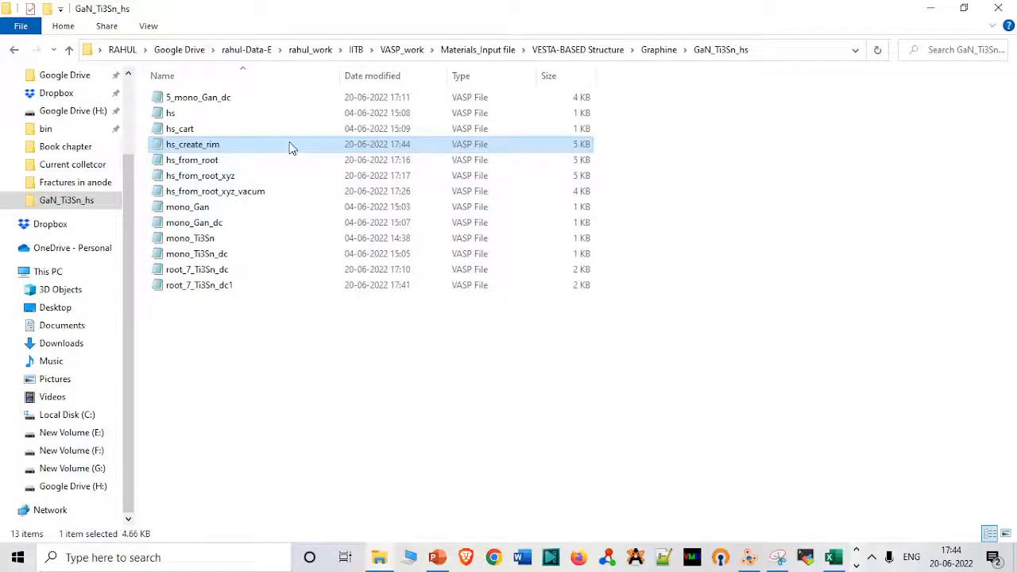
left_click_drag(290, 148, 818, 313)
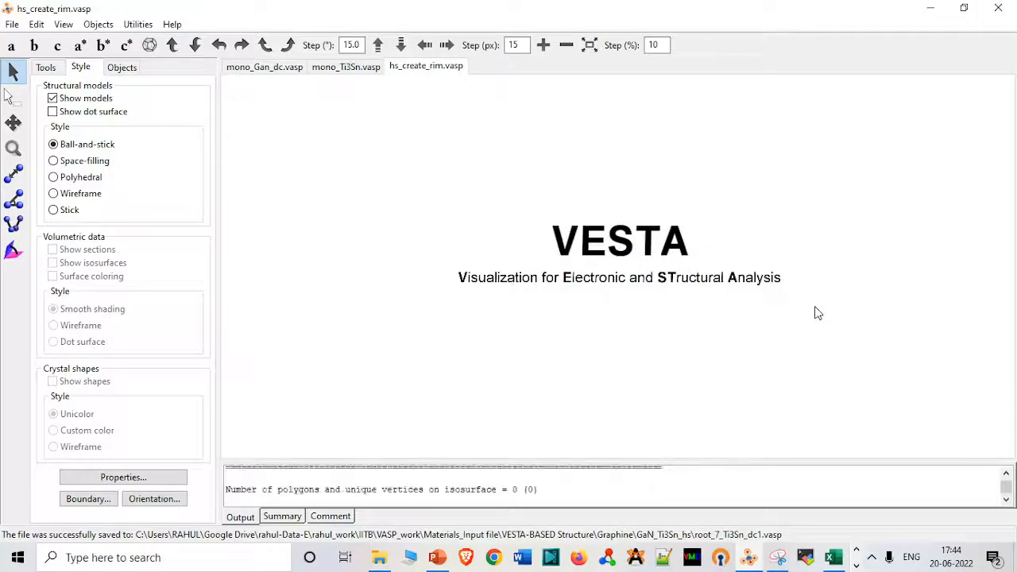
Export the merged structure as a VASP file with Cartesian coordinates, overwriting hs_create_rim.
left_click_drag(680, 302, 628, 124)
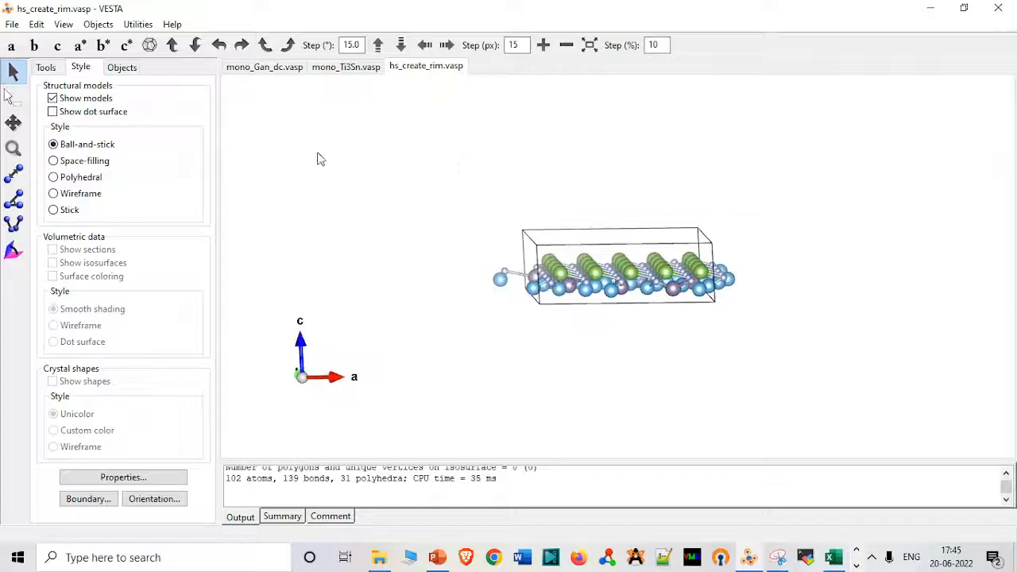
left_click(14, 25)
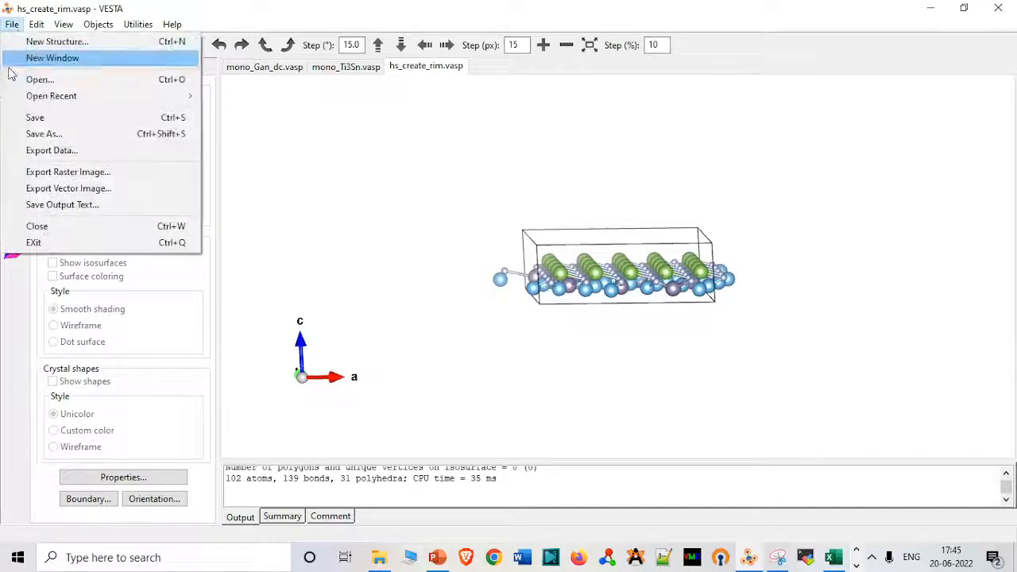
left_click(64, 150)
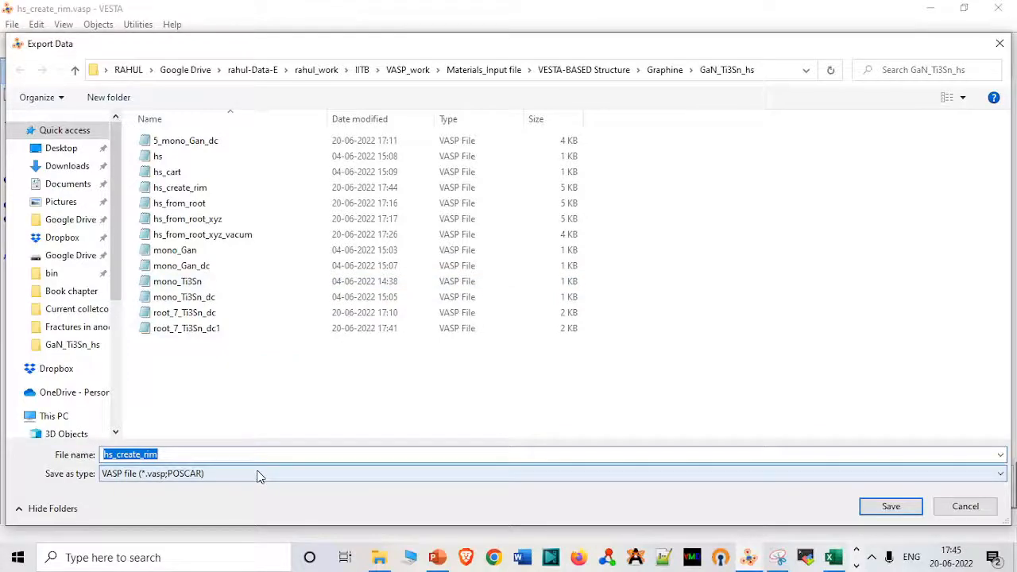
left_click(258, 475)
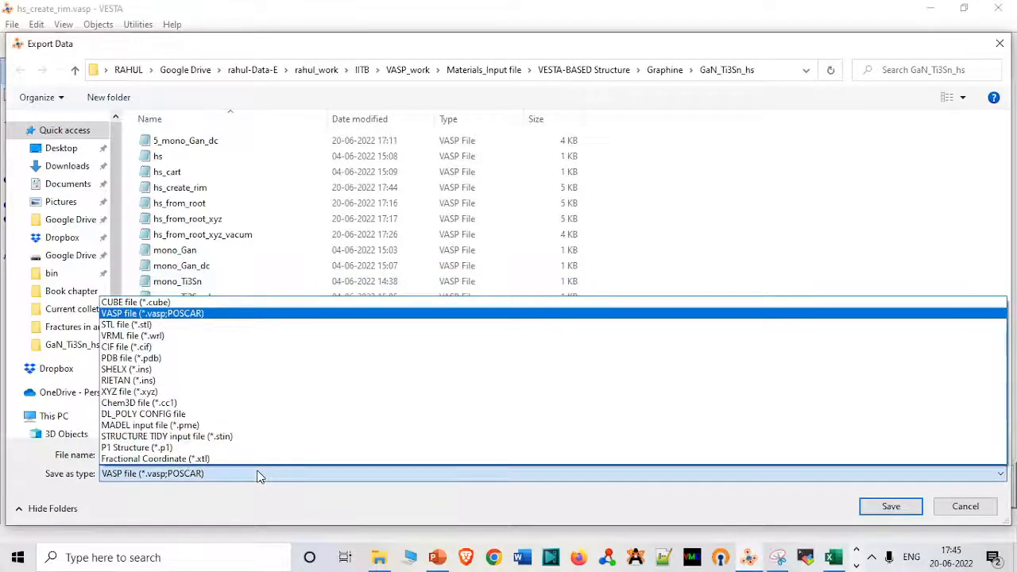
left_click(227, 316)
left_click(870, 510)
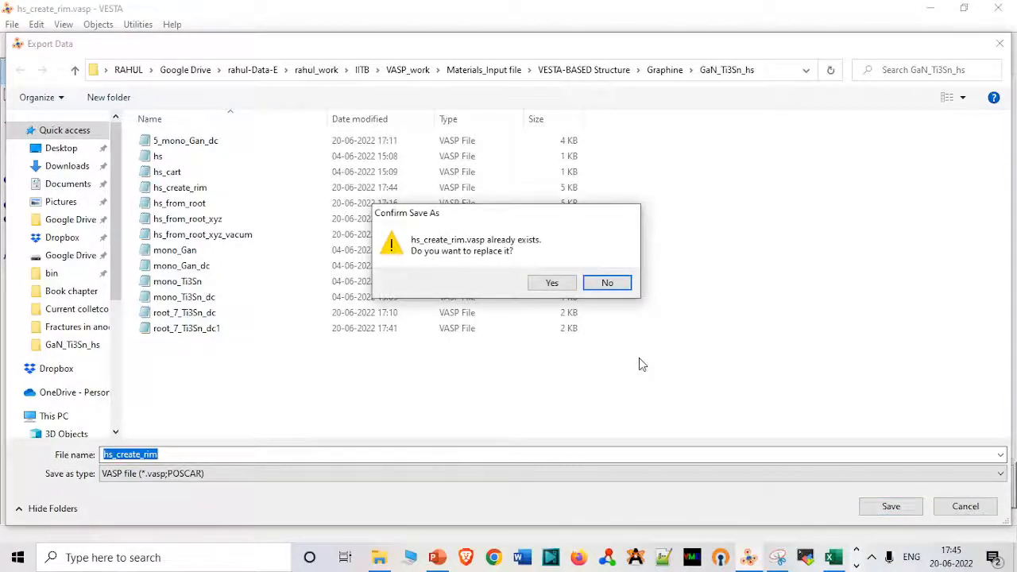
left_click(552, 288)
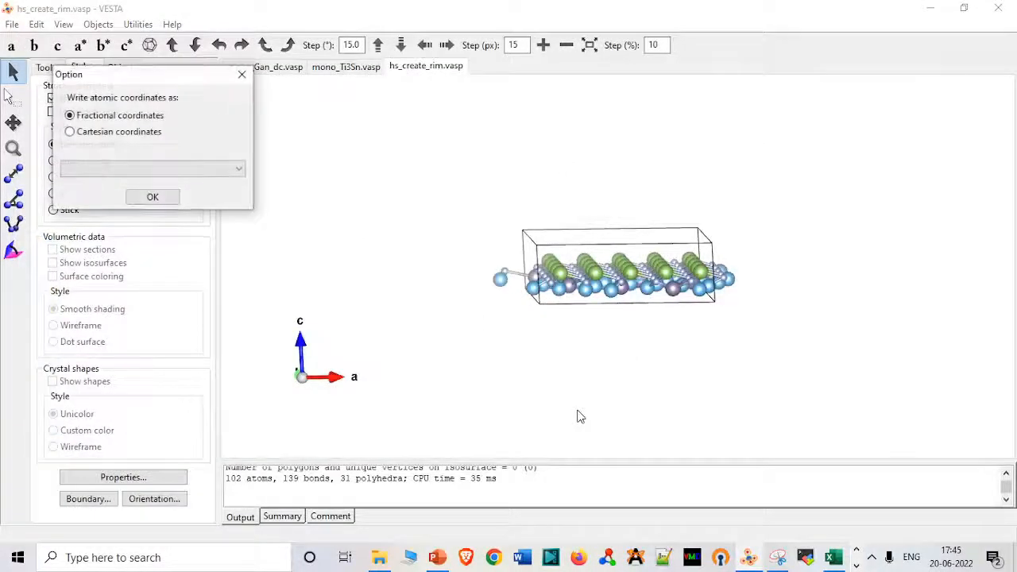
left_click(148, 132)
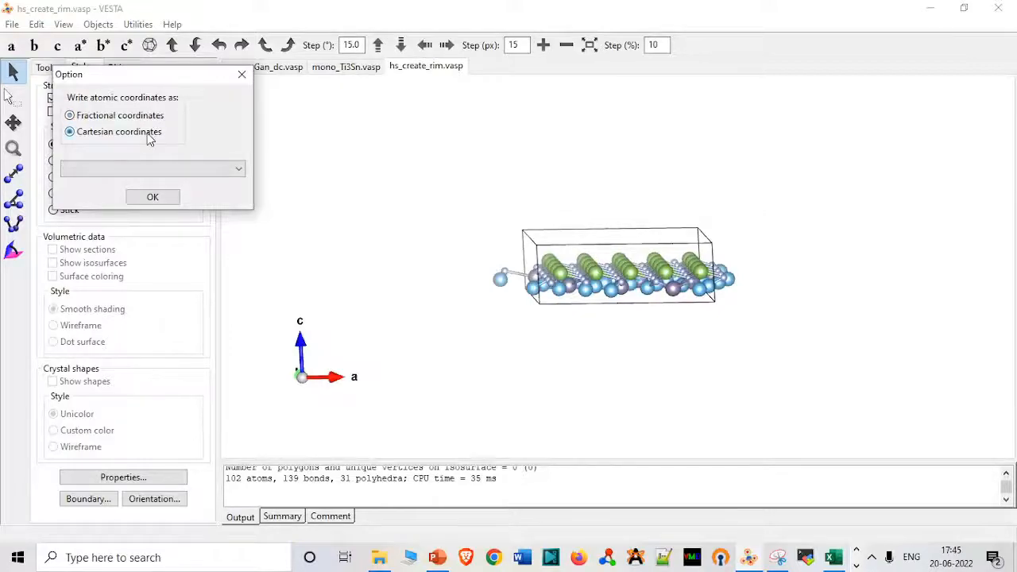
left_click(152, 197)
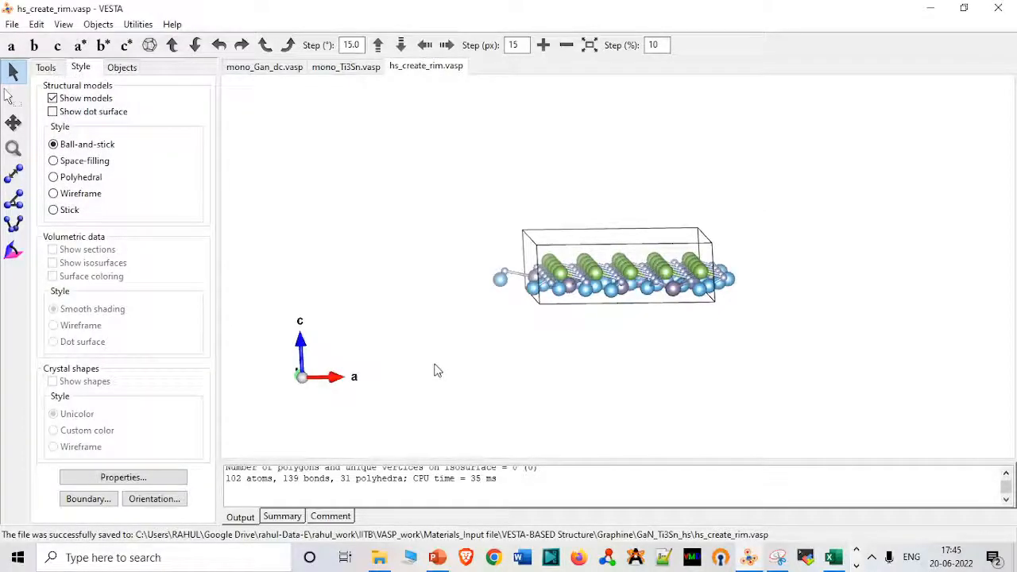
Set the c-axis lattice length in hs_create_rim to 14.7562217712, save the file, and reload it into VESTA for a side view.
left_click(378, 557)
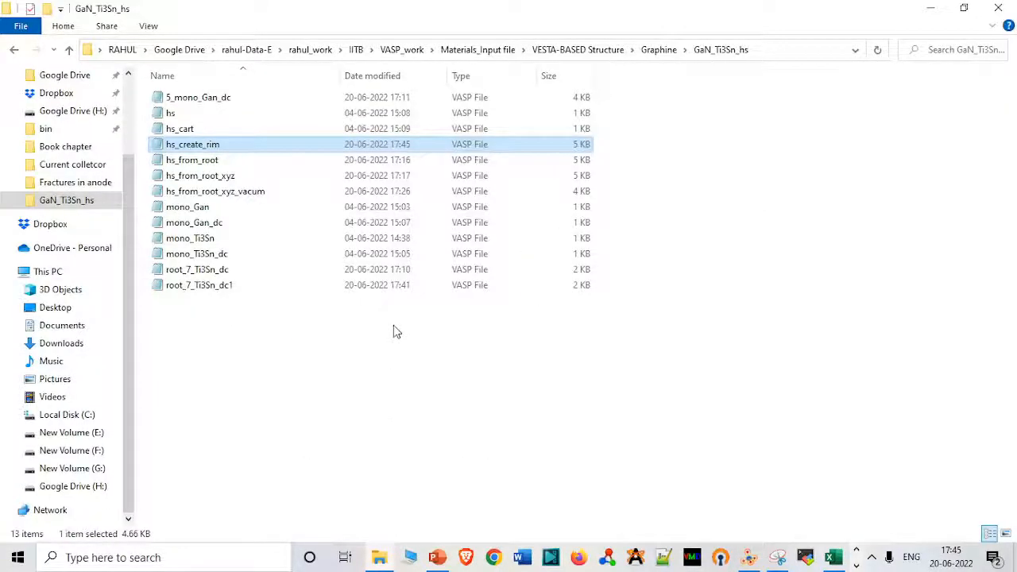
double_click(395, 148)
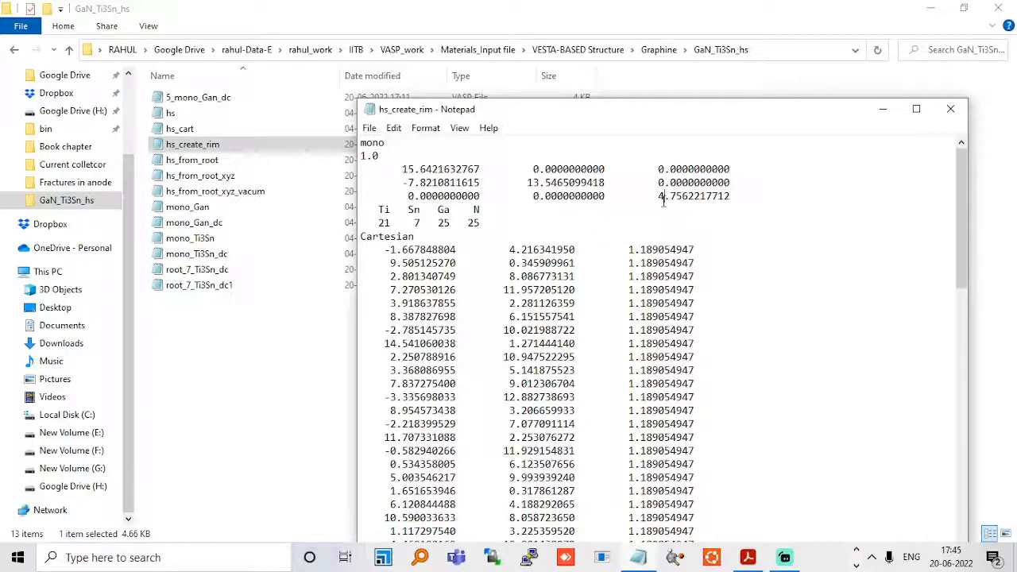
type("1")
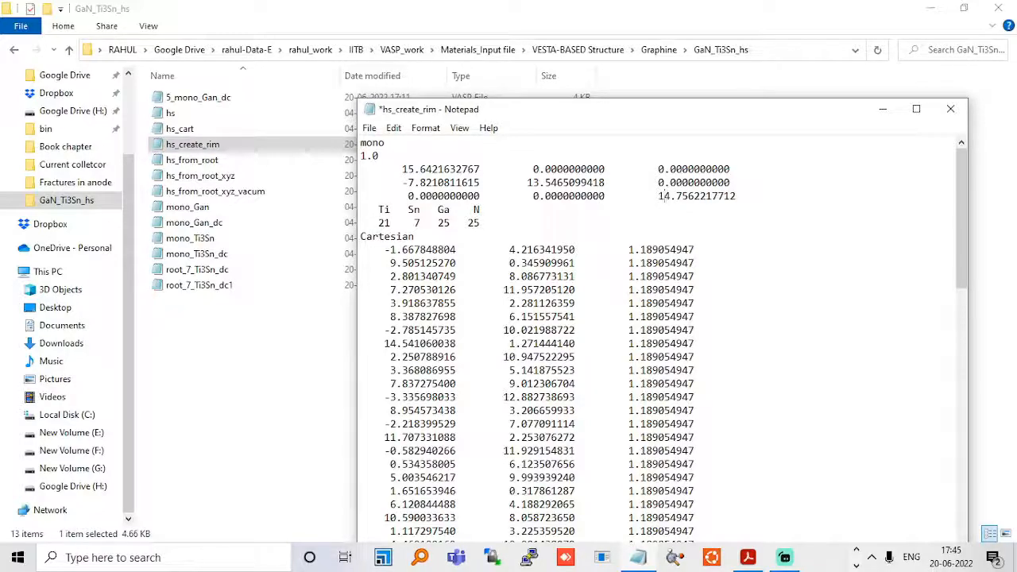
left_click(950, 108)
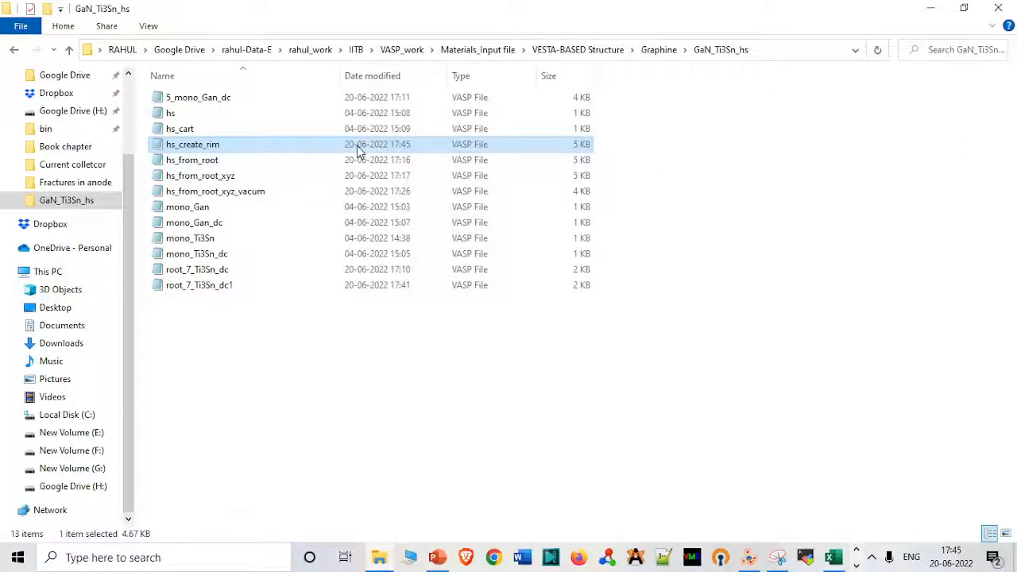
left_click_drag(357, 145, 784, 295)
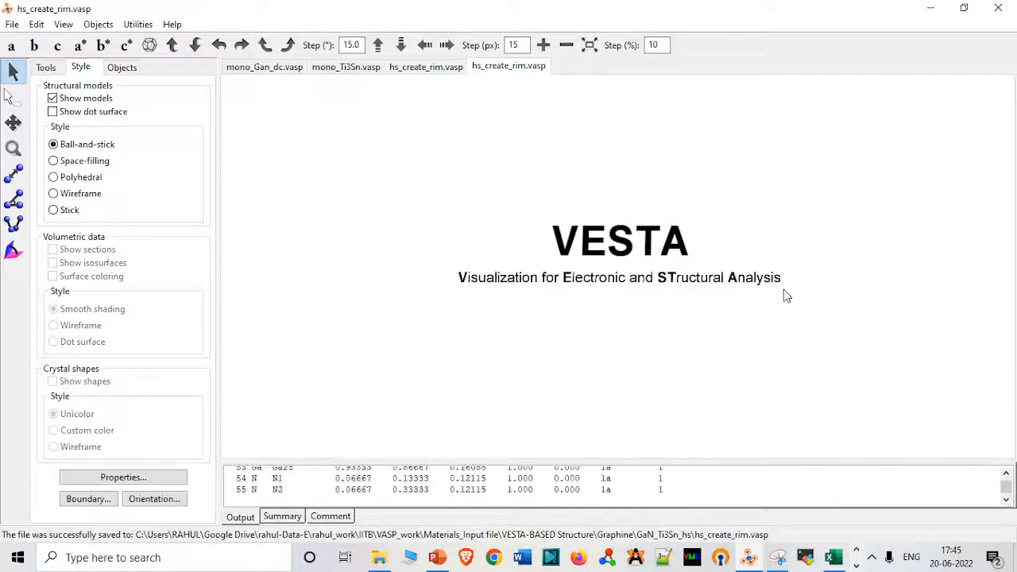
left_click_drag(664, 298, 607, 147)
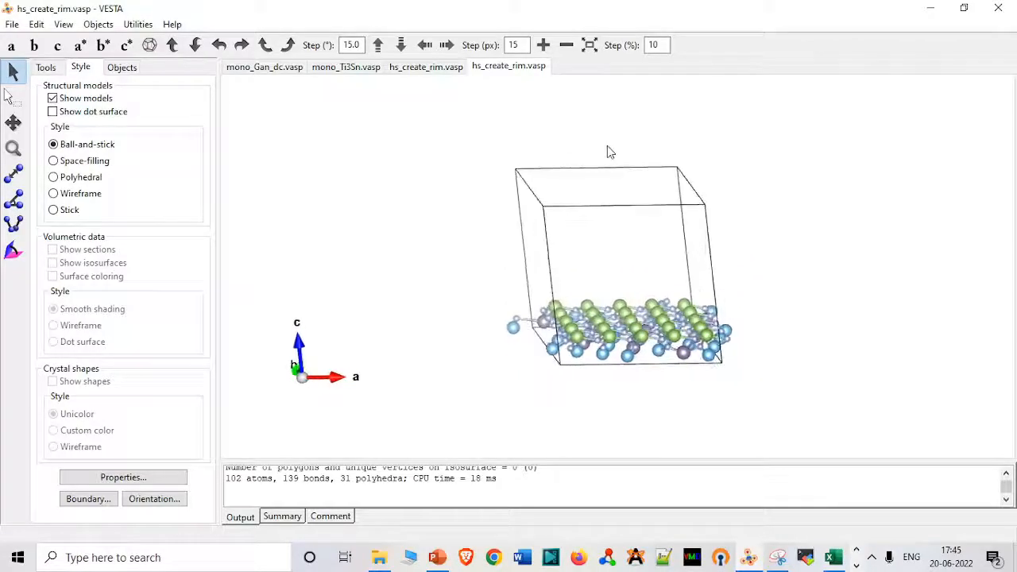
Copy all atomic coordinate lines from hs_create_rim and paste them into the Excel sheet starting at cell B1.
left_click(381, 557)
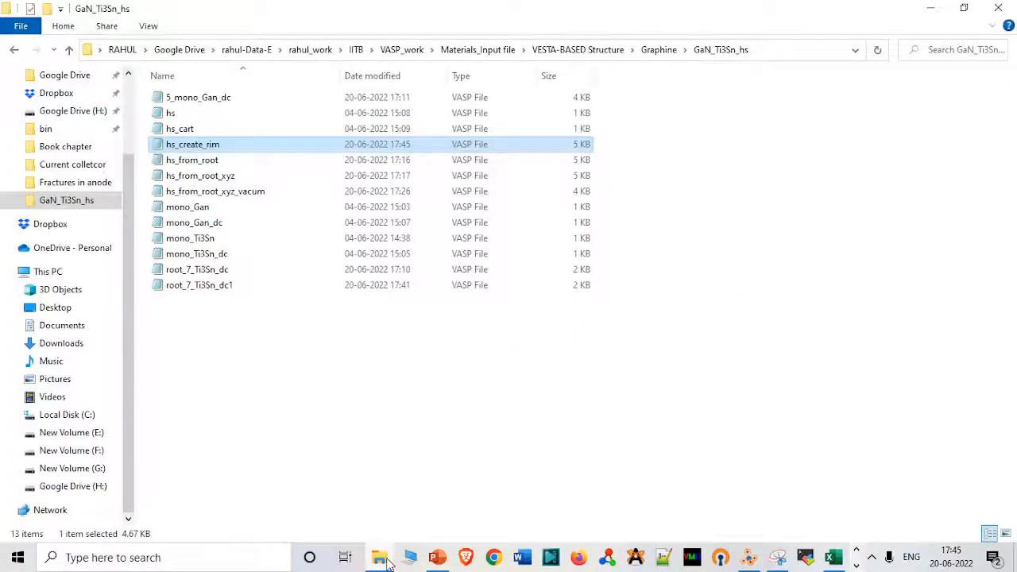
double_click(306, 150)
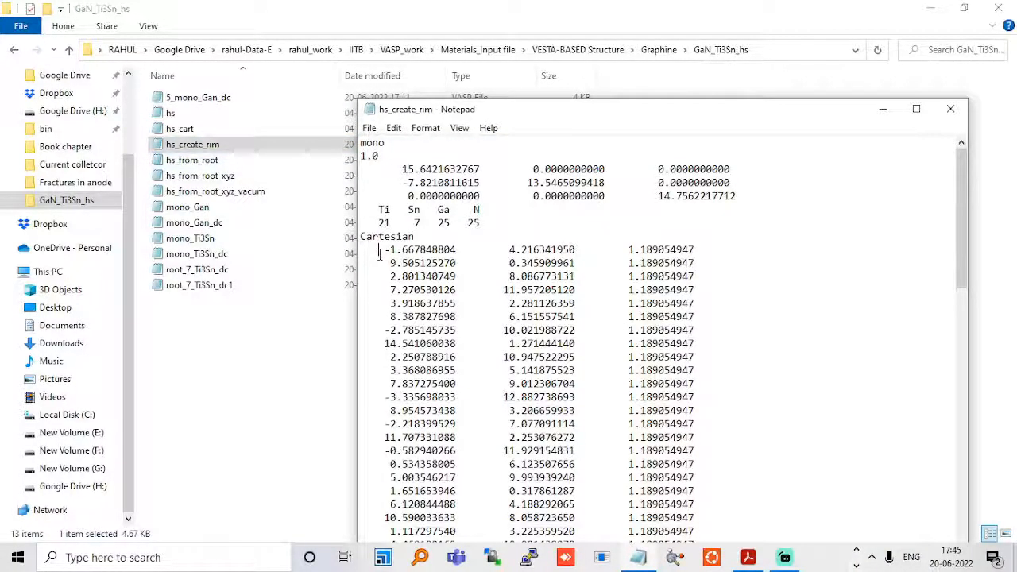
left_click_drag(379, 251, 700, 569)
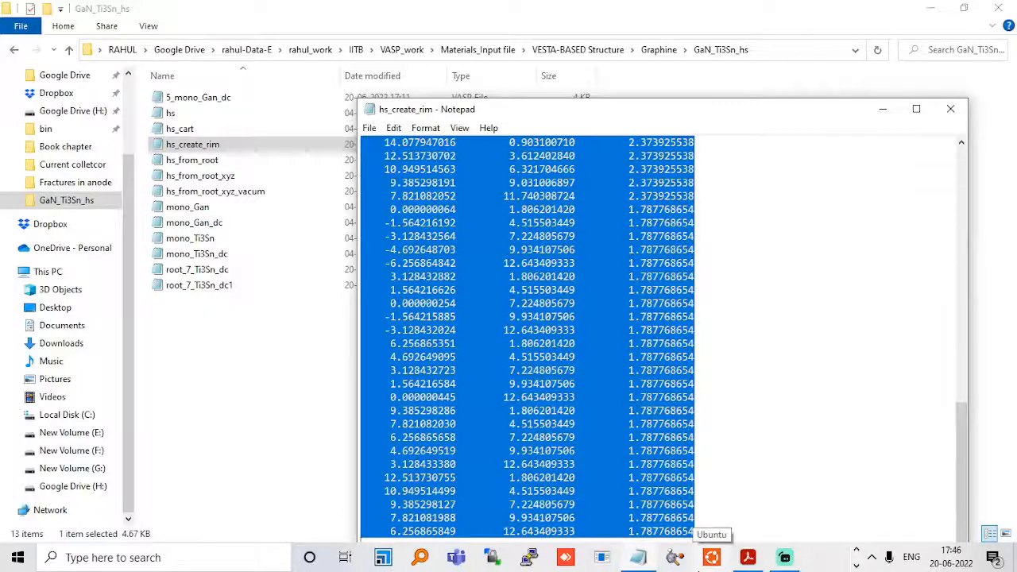
mouse_move(765, 559)
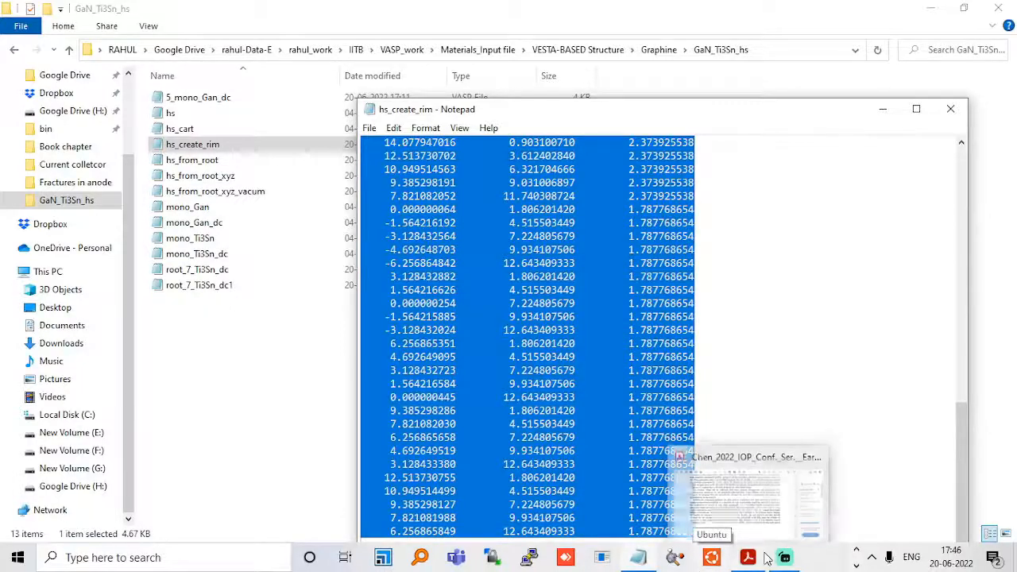
left_click(856, 564)
left_click(836, 558)
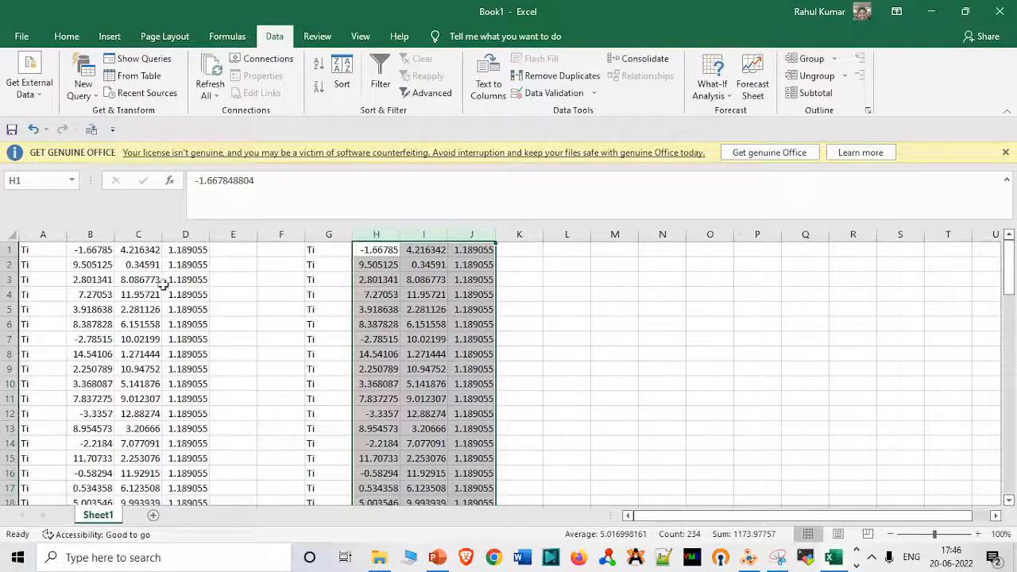
left_click(100, 250)
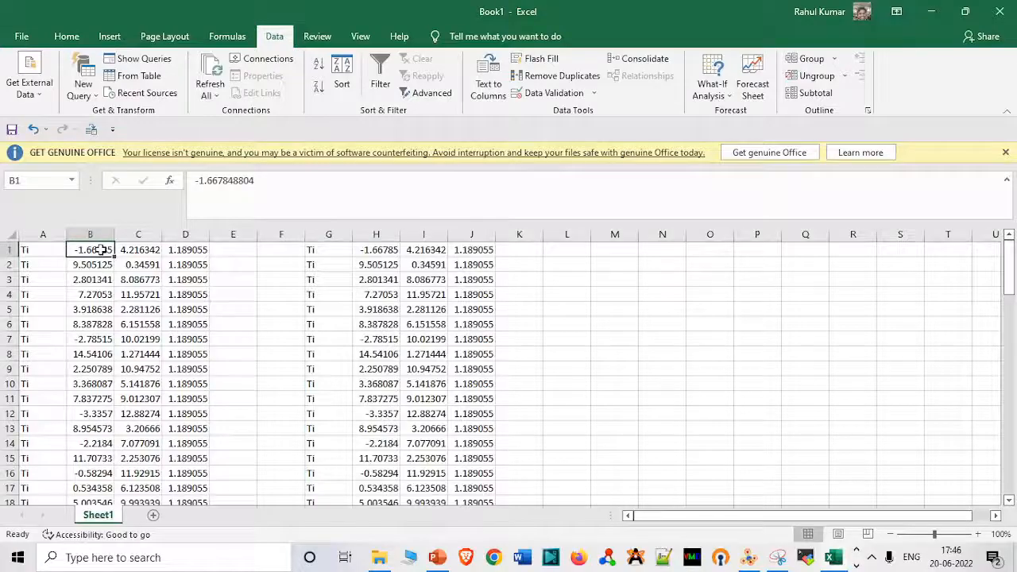
key("ctrl+shift+Down")
key("ctrl+q")
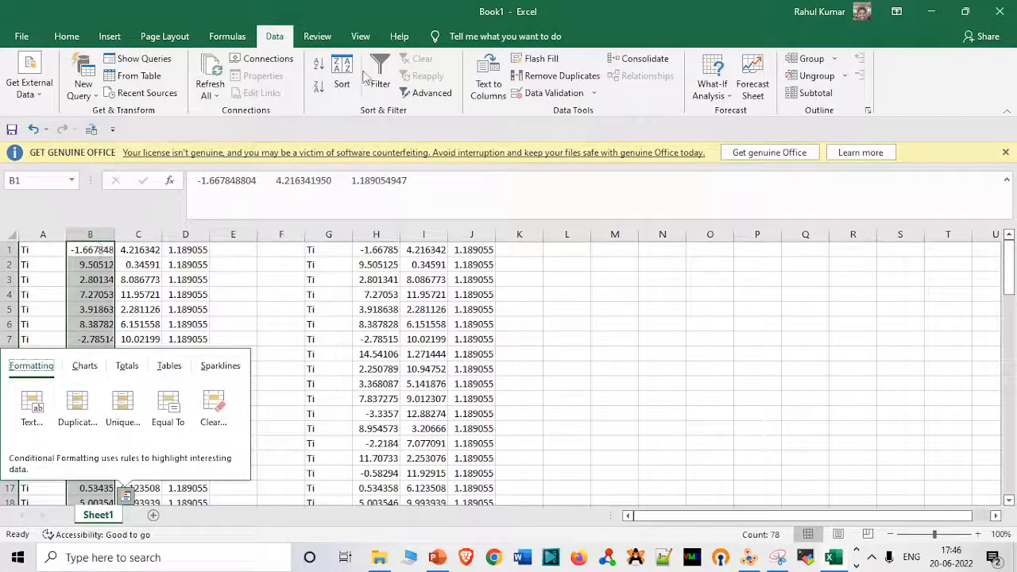
Split the pasted coordinates in column B into separate columns by fixed width, replacing the existing data.
left_click(488, 76)
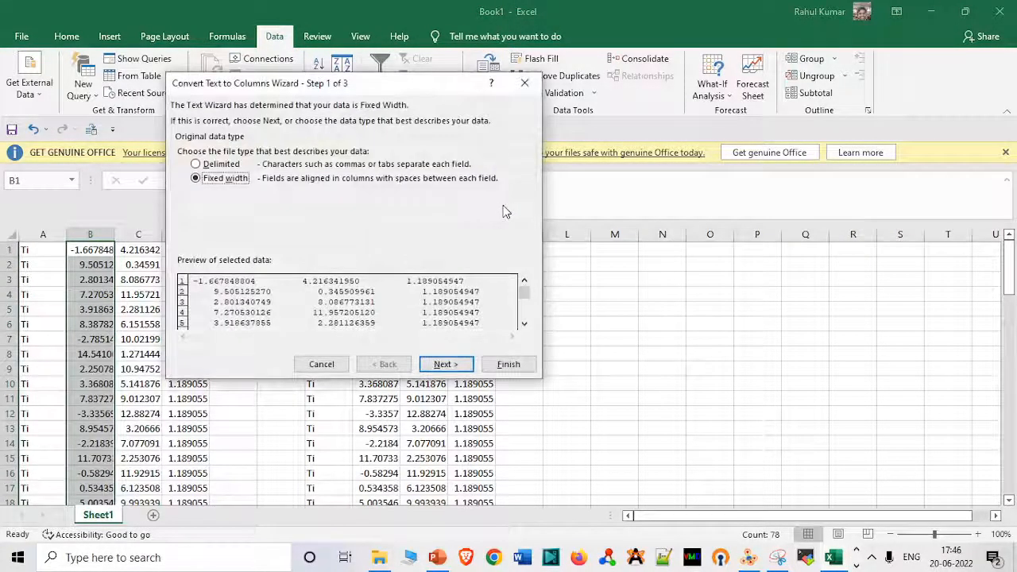
left_click(445, 364)
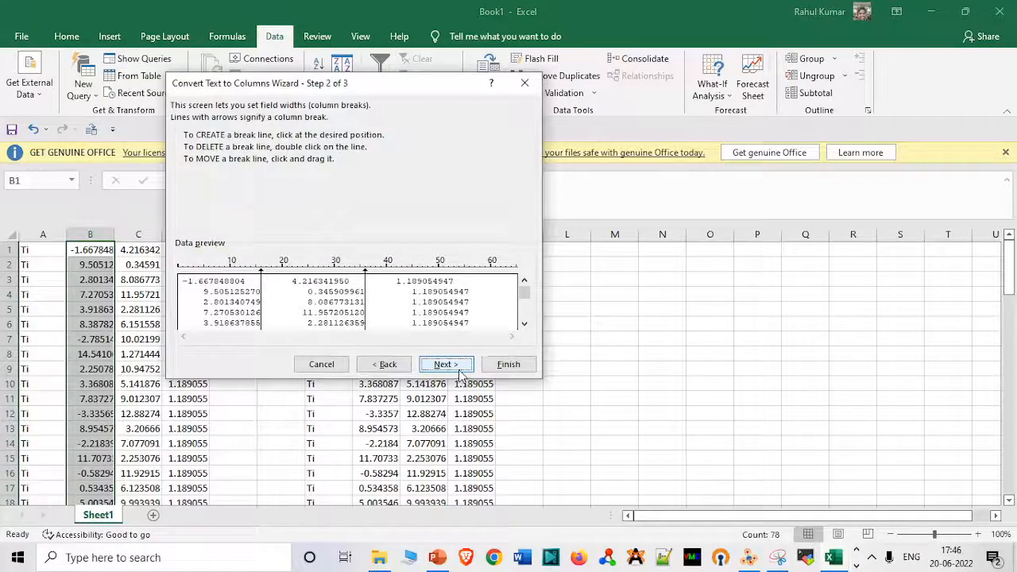
left_click(445, 364)
left_click(509, 364)
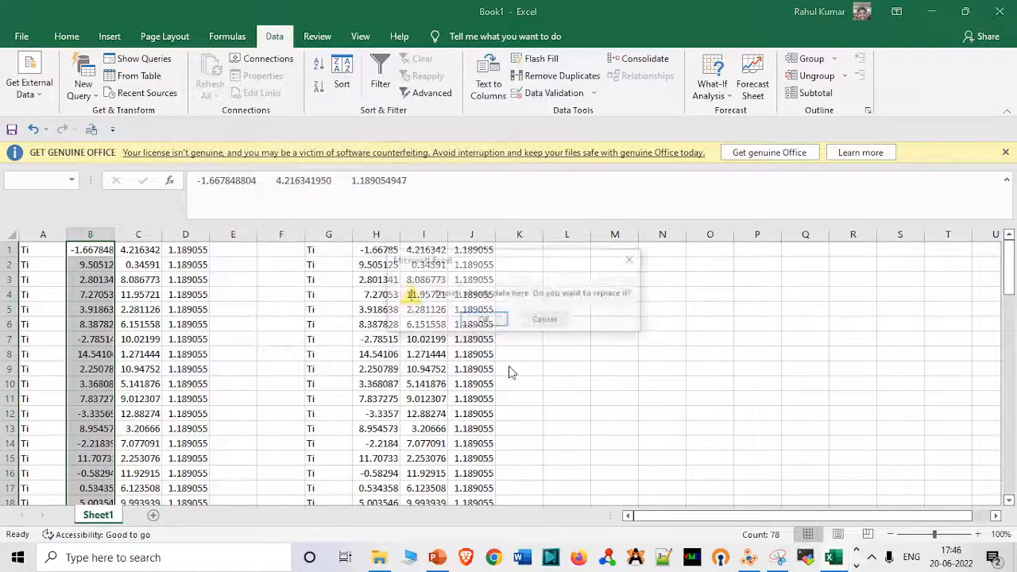
left_click(494, 327)
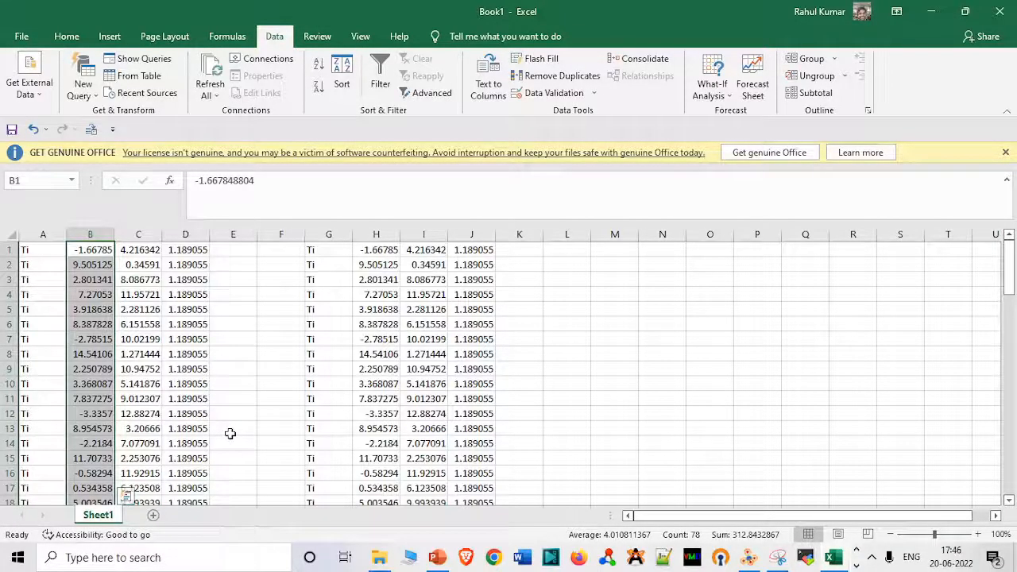
Examine where the Ga rows start and how the shifted z-coordinate in J29 is calculated.
key("Left")
key("Down")
key("Down")
key("Down")
key("Down")
key("Down")
key("Down")
key("Down")
key("Down")
key("Down")
key("Down")
key("Down")
key("Down")
key("Down")
key("Down")
key("Down")
key("Down")
key("Down")
key("Down")
key("Down")
key("Down")
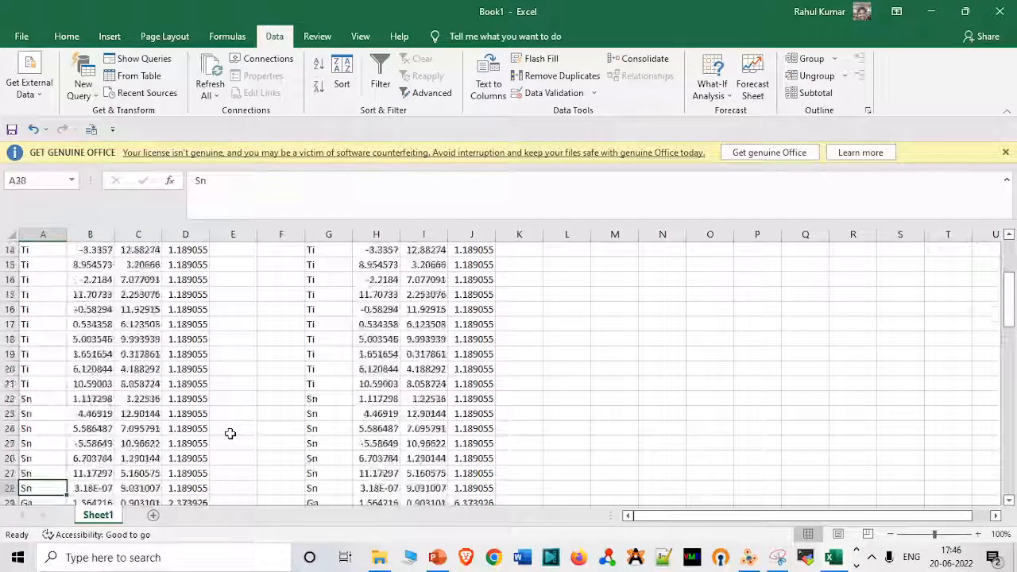
key("Down")
key("Up")
key("Up")
key("Up")
key("Up")
key("Up")
key("Up")
key("Down")
key("Down")
key("Down")
key("Down")
key("Down")
key("Down")
key("Down")
key("Down")
key("Down")
key("Up")
key("Up")
key("Up")
key("Right")
key("Right")
key("Right")
key("Right")
key("Right")
key("Right")
key("Right")
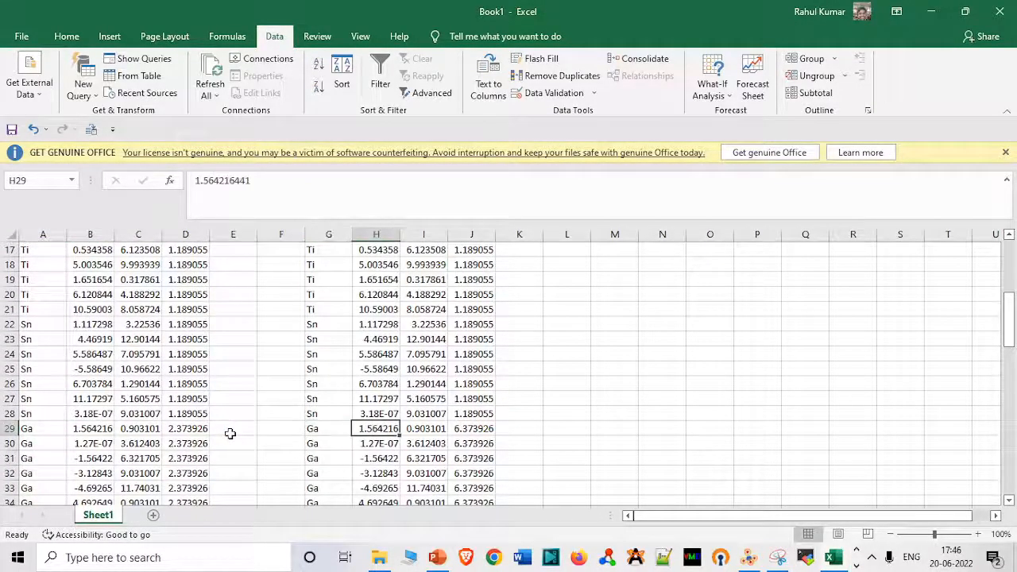
key("Right")
key("Right")
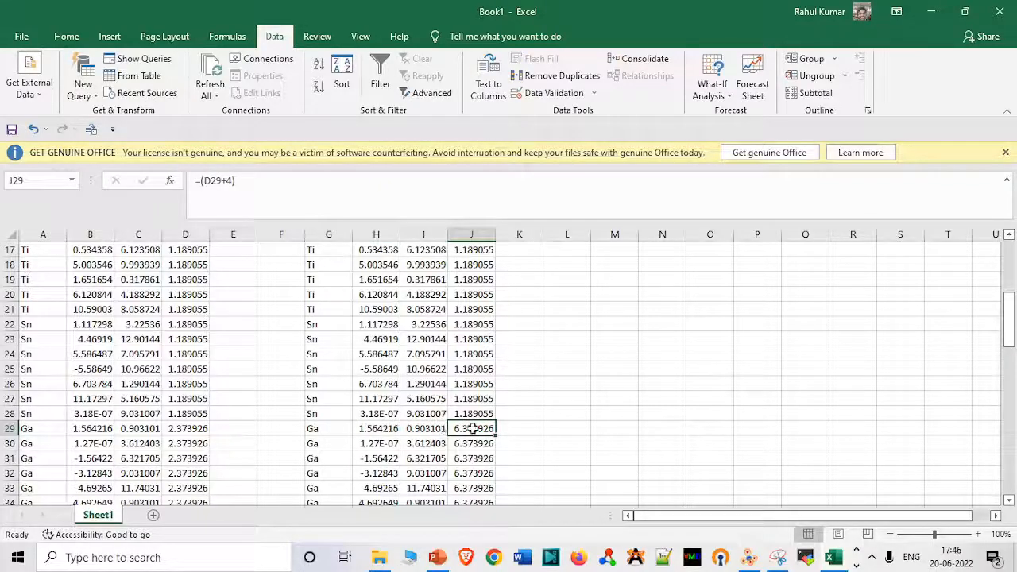
key("F2")
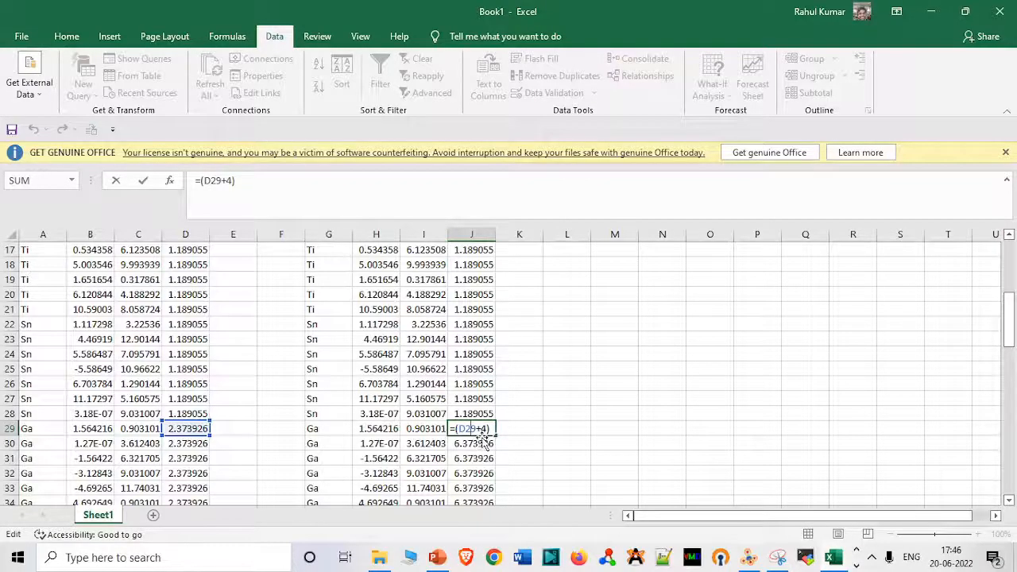
key("Return")
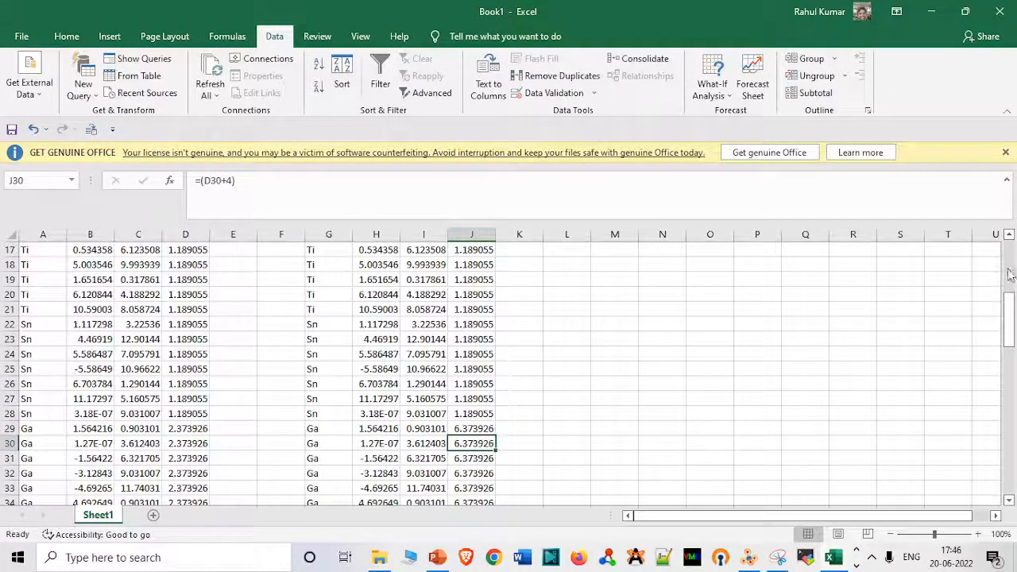
Copy the recalculated coordinate columns H through J from the Excel sheet.
scroll(1009, 274, "up", 5)
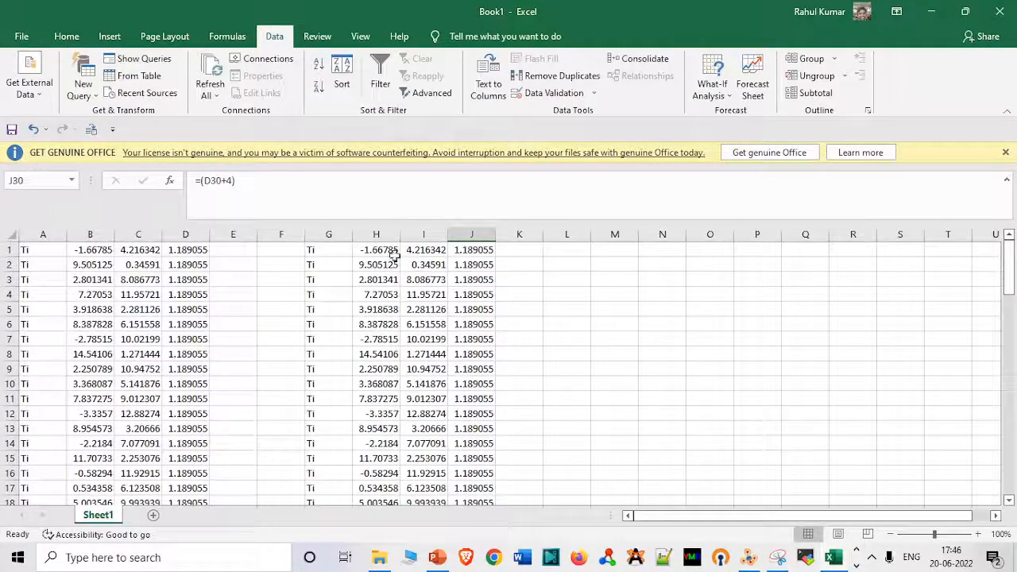
left_click(384, 235)
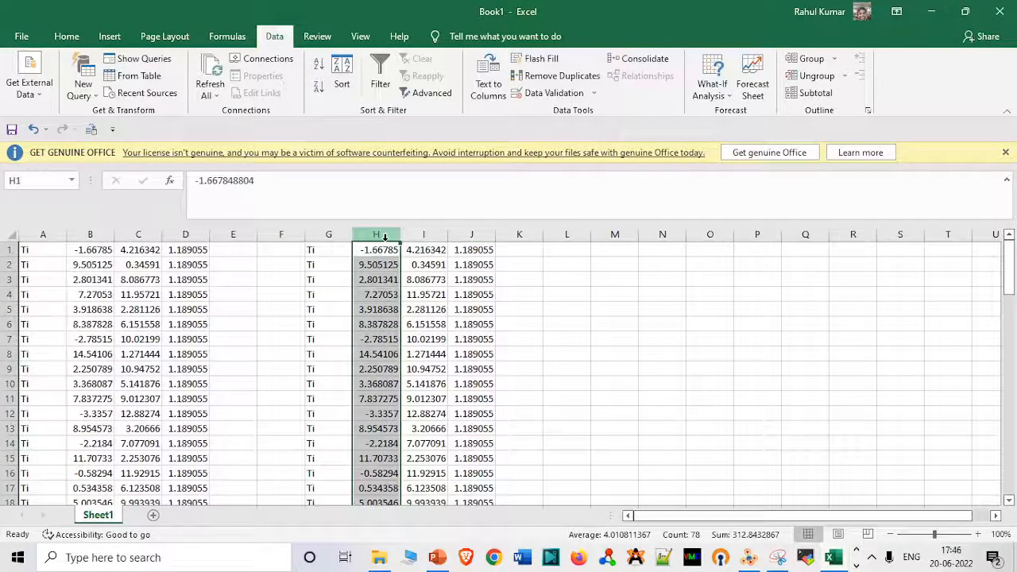
key("Up")
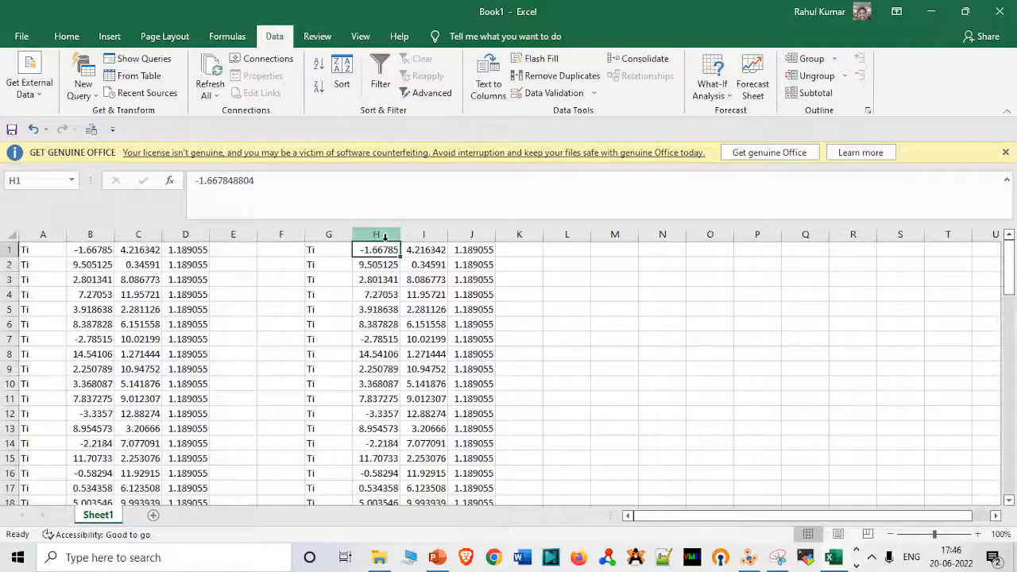
left_click(377, 234)
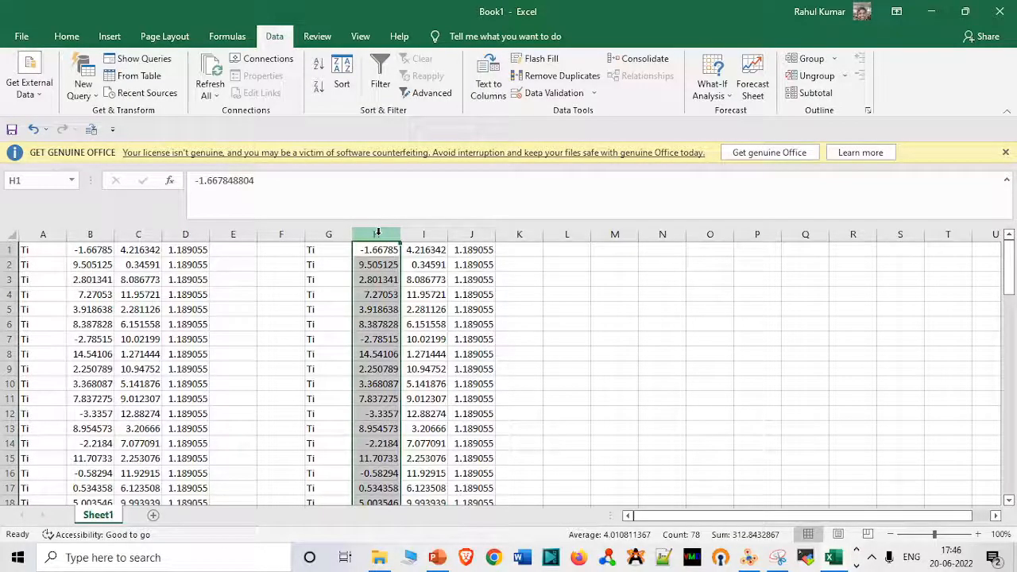
key("shift+Right")
key("shift+Right")
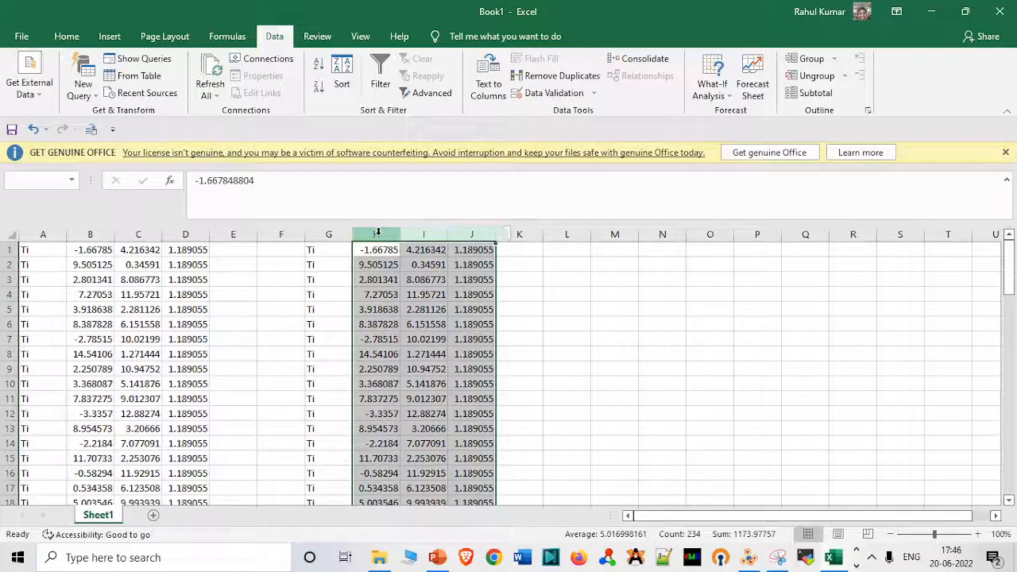
key("ctrl+c")
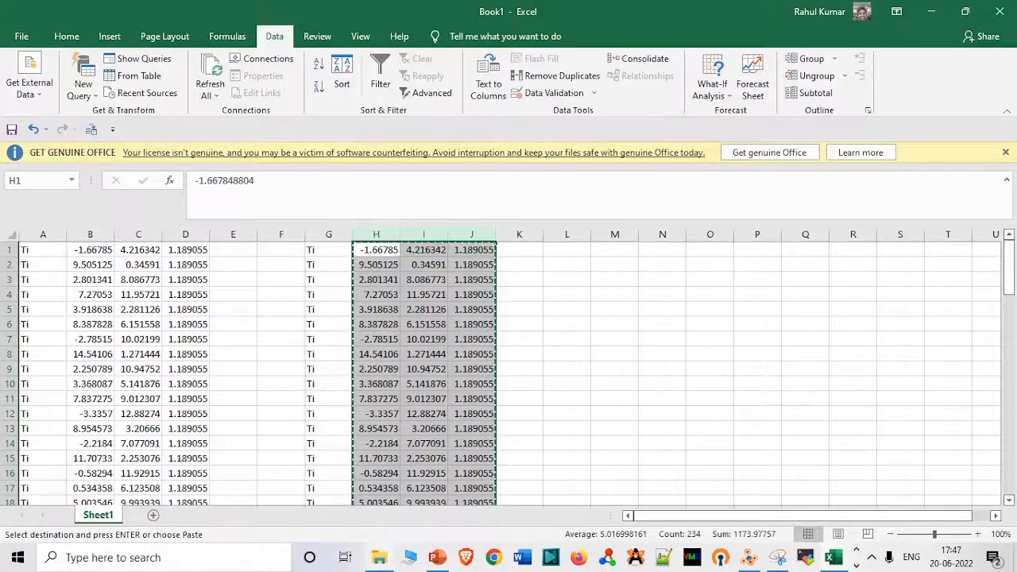
Open hs_create_rim in Notepad and replace all its Cartesian coordinate lines with the copied Excel values.
left_click(382, 558)
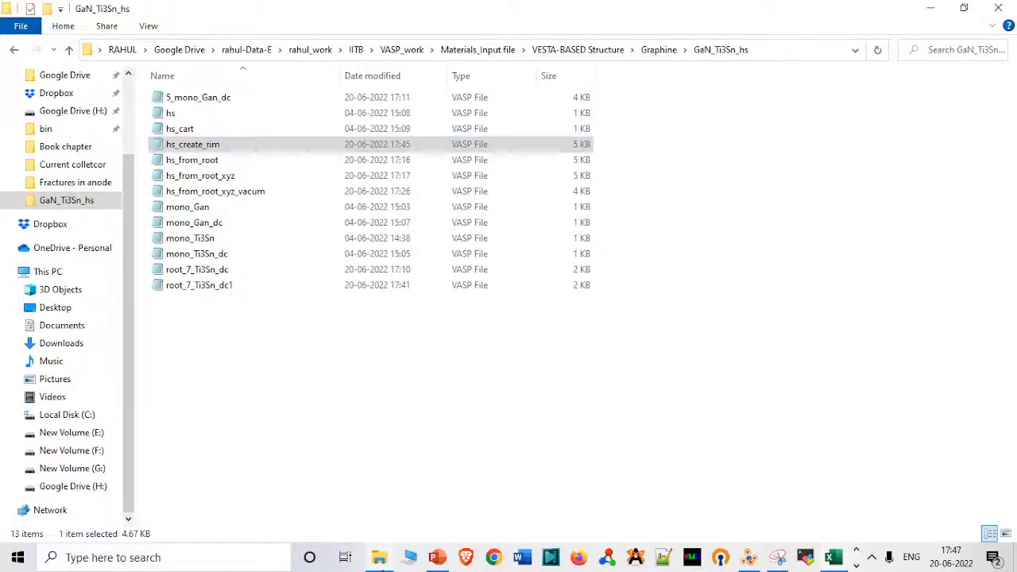
double_click(294, 146)
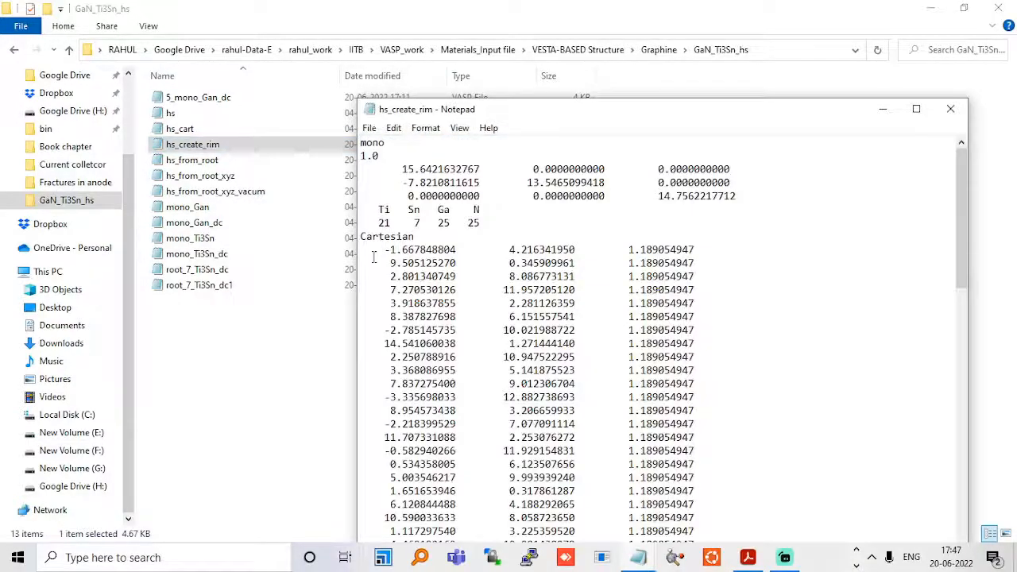
left_click_drag(364, 253, 705, 561)
key("ctrl+v")
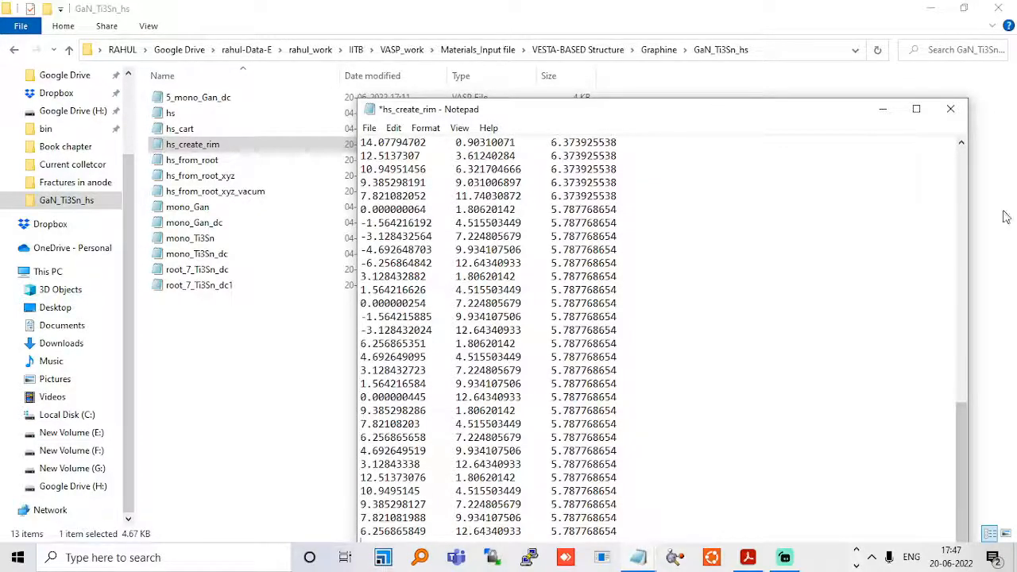
scroll(965, 205, "up", 10)
scroll(959, 153, "up", 8)
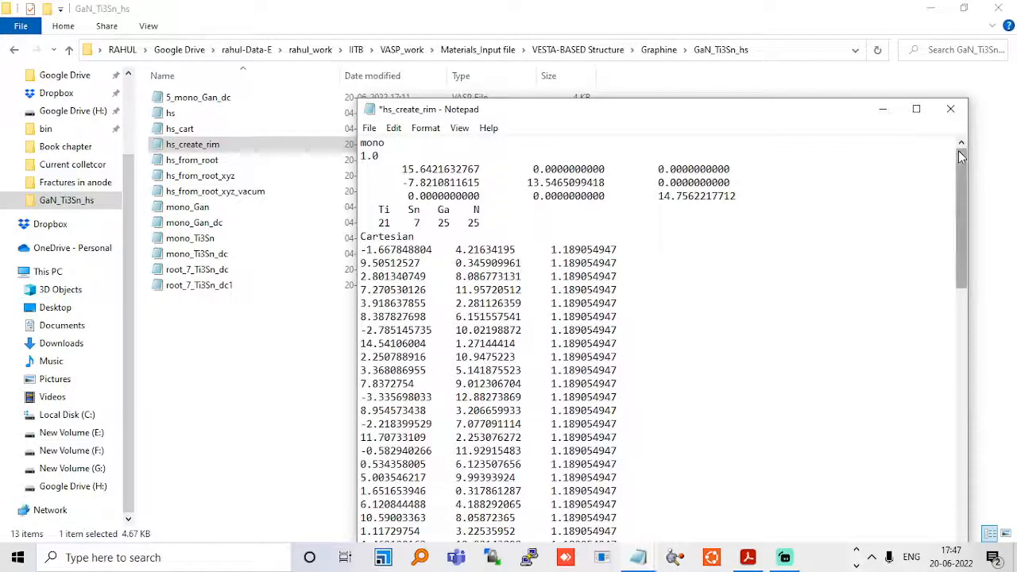
Save and close hs_create_rim, load it into VESTA, and rotate the structure to a side view of both layers.
left_click(950, 109)
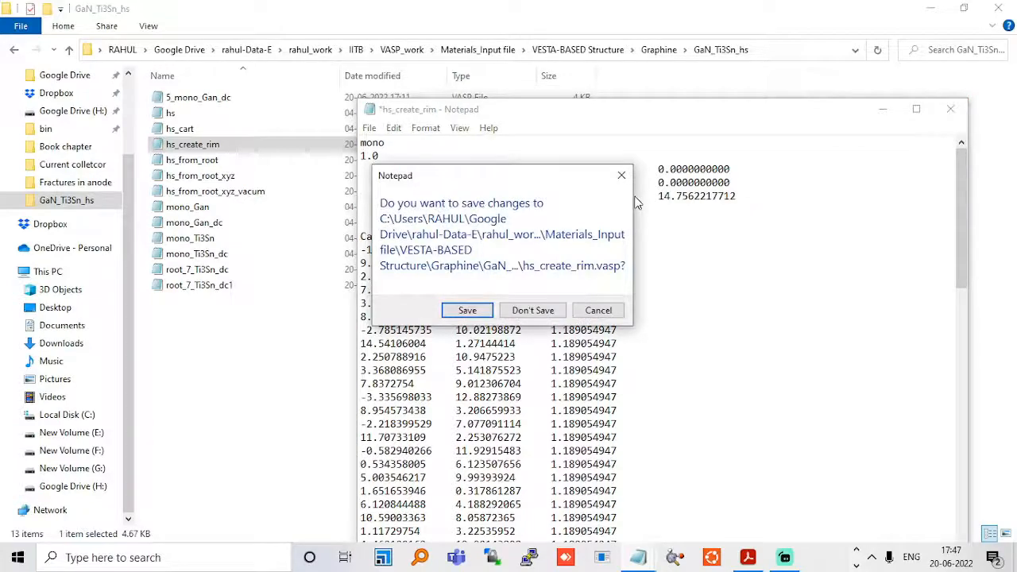
left_click(467, 311)
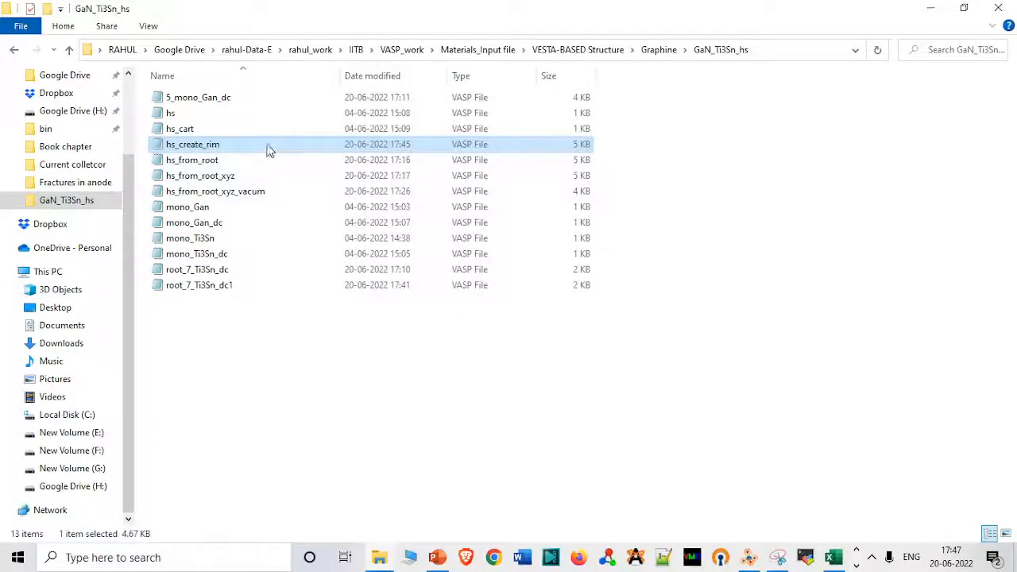
left_click_drag(268, 150, 828, 315)
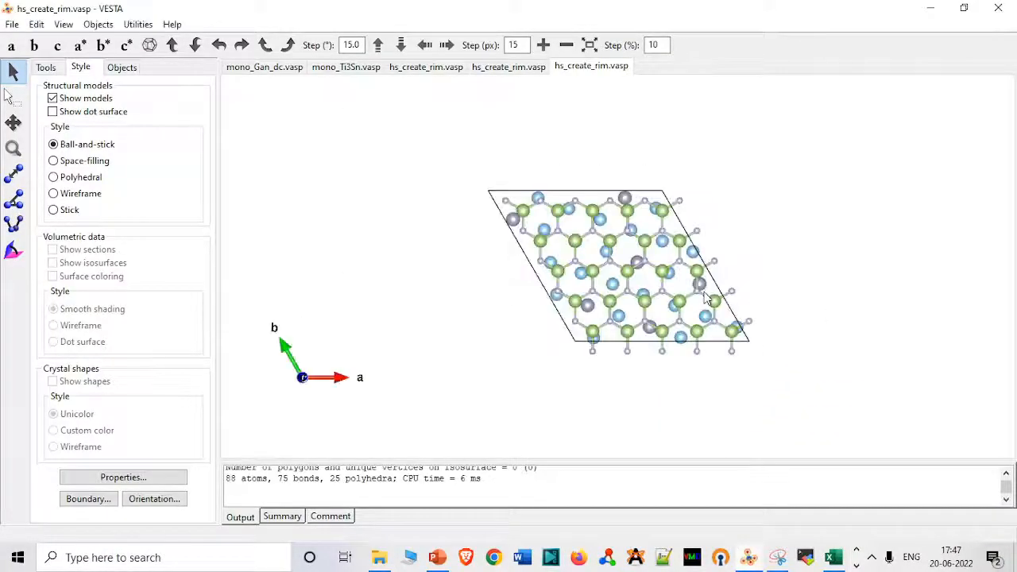
left_click_drag(657, 290, 606, 138)
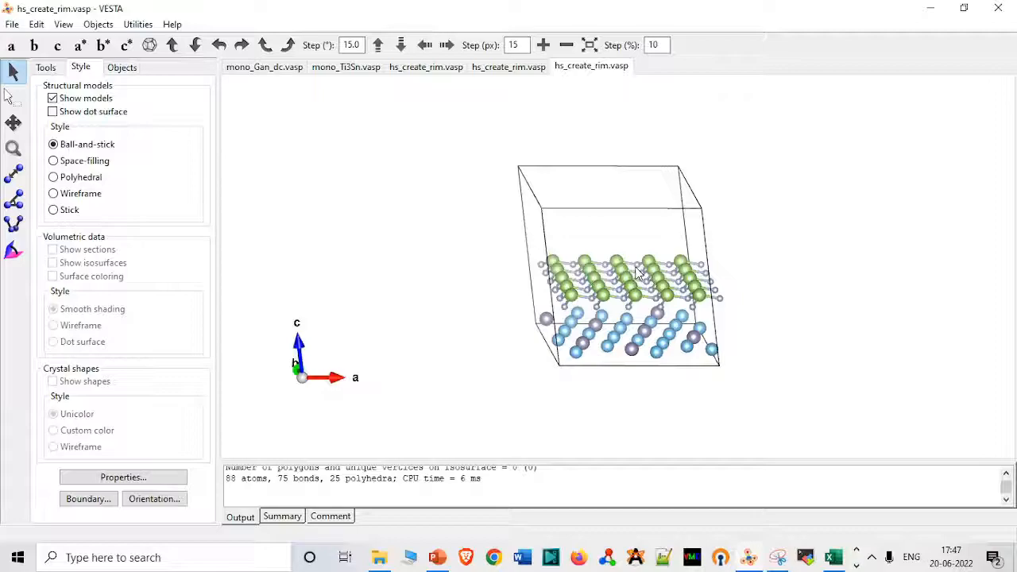
Compare the lattice mismatch formula on PowerPoint slide 31 with the lattice lengths in 5_mono_Gan_dc and root_7_Ti3Sn_dc1.
left_click(437, 558)
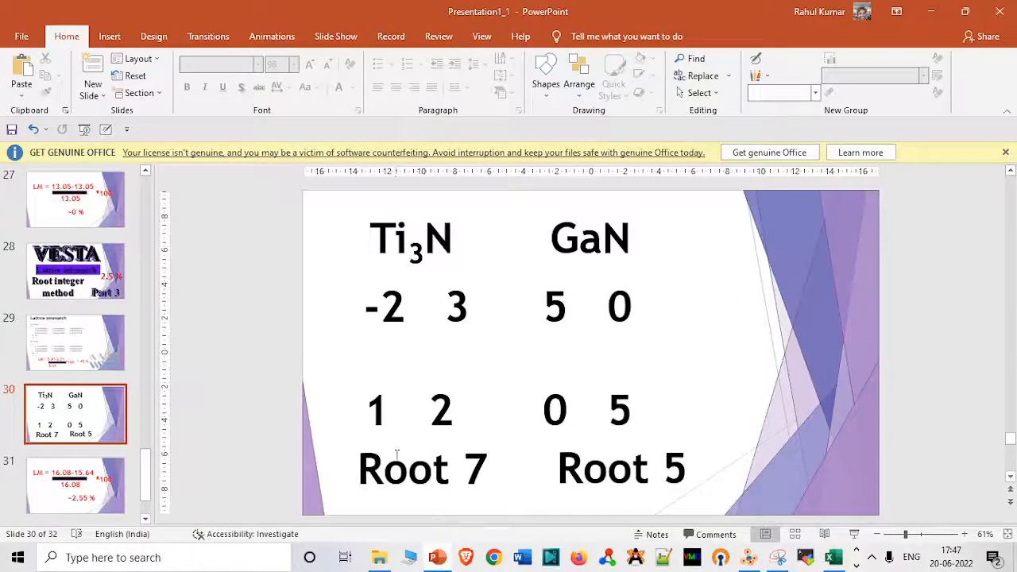
left_click(120, 486)
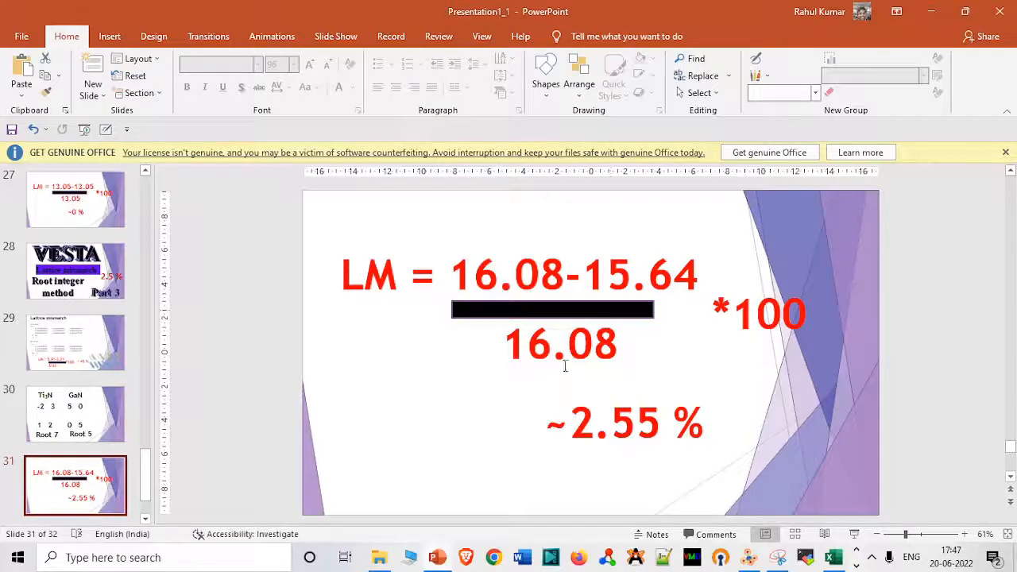
left_click(375, 559)
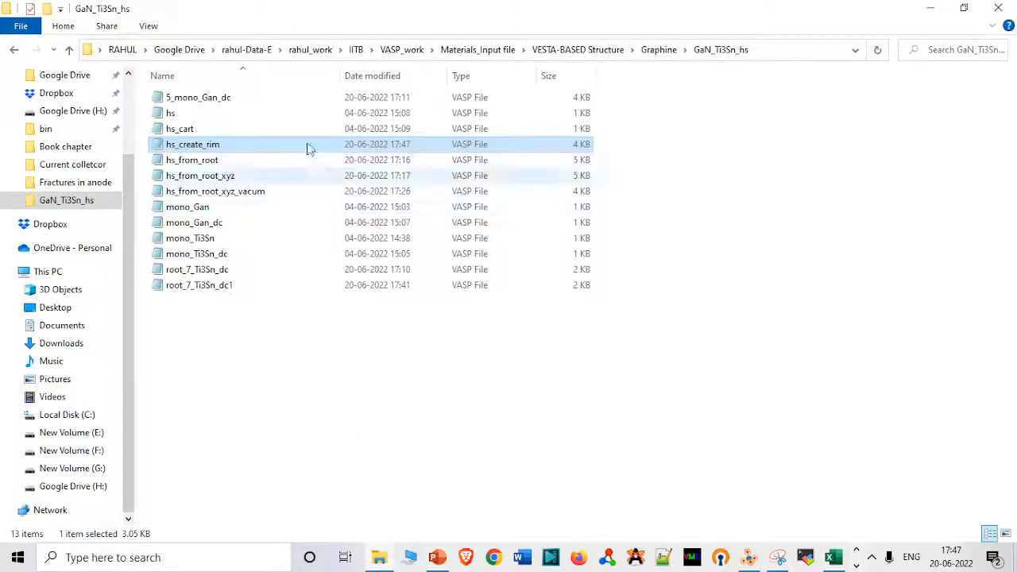
double_click(295, 103)
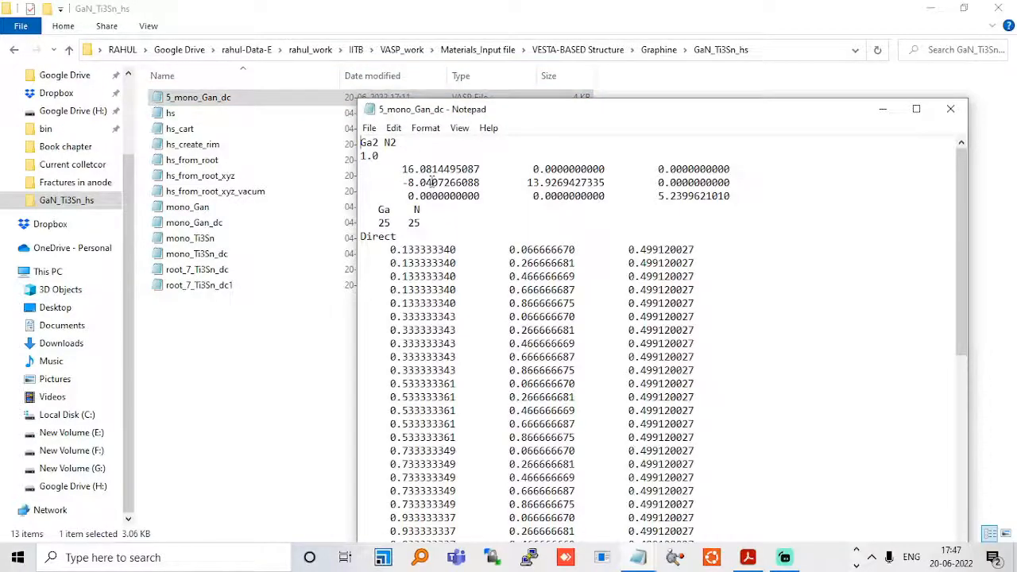
left_click(950, 109)
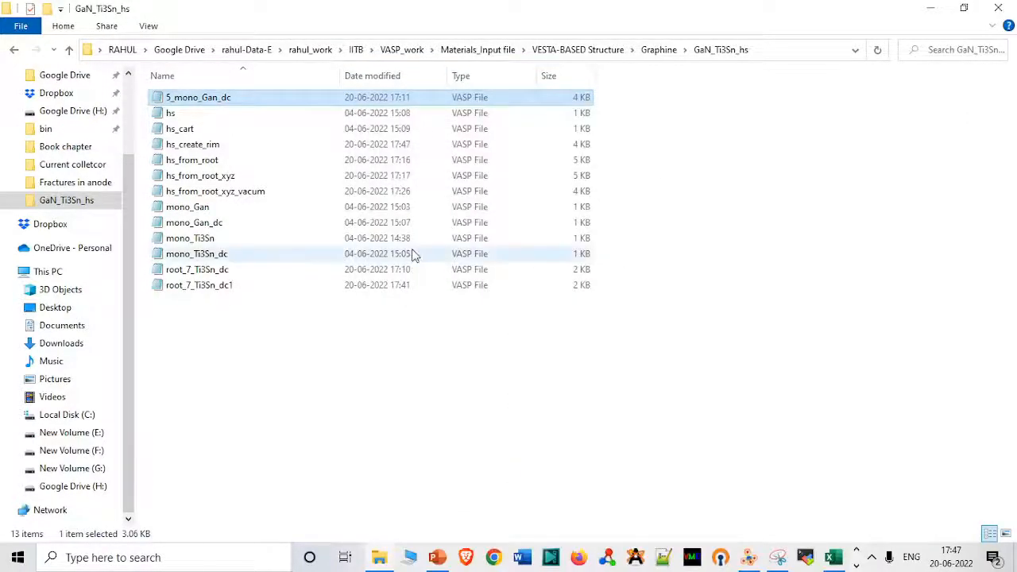
left_click(261, 291)
double_click(261, 289)
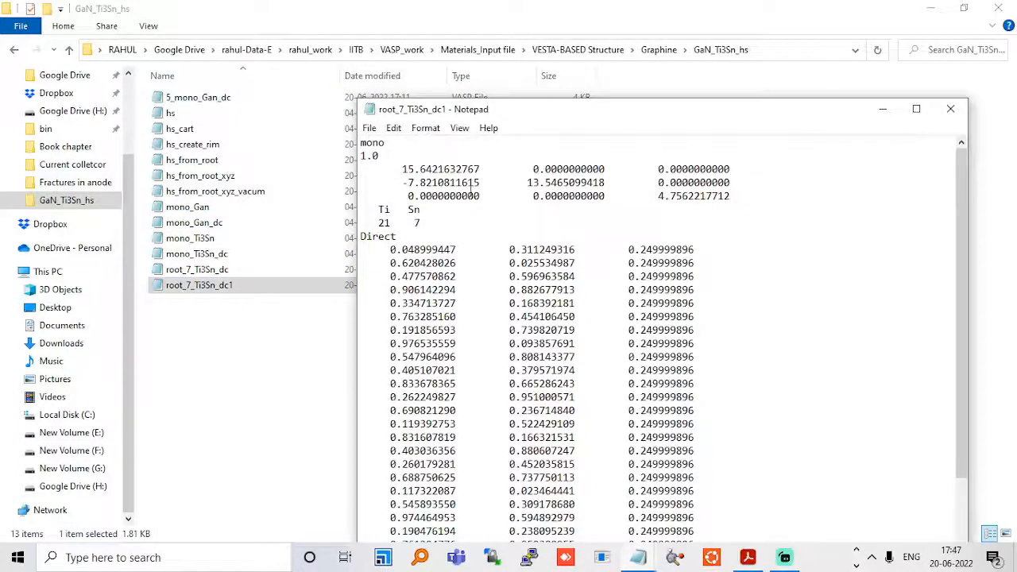
left_click(950, 109)
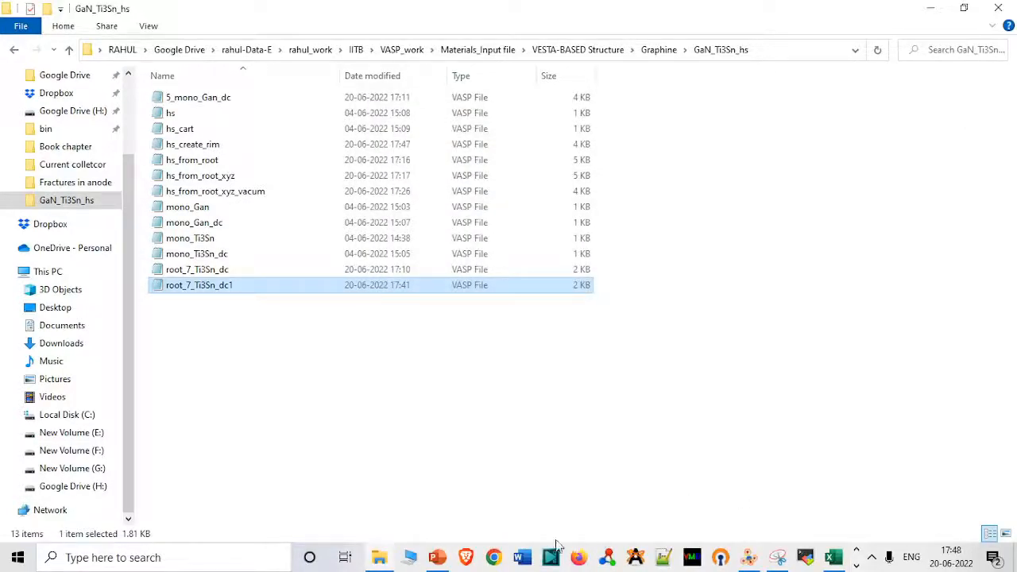
left_click(437, 557)
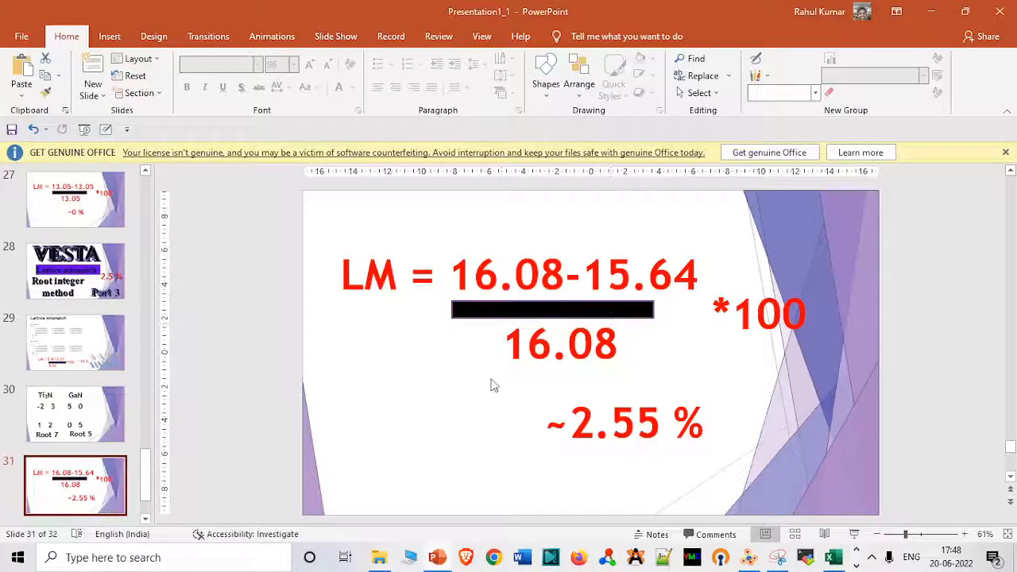